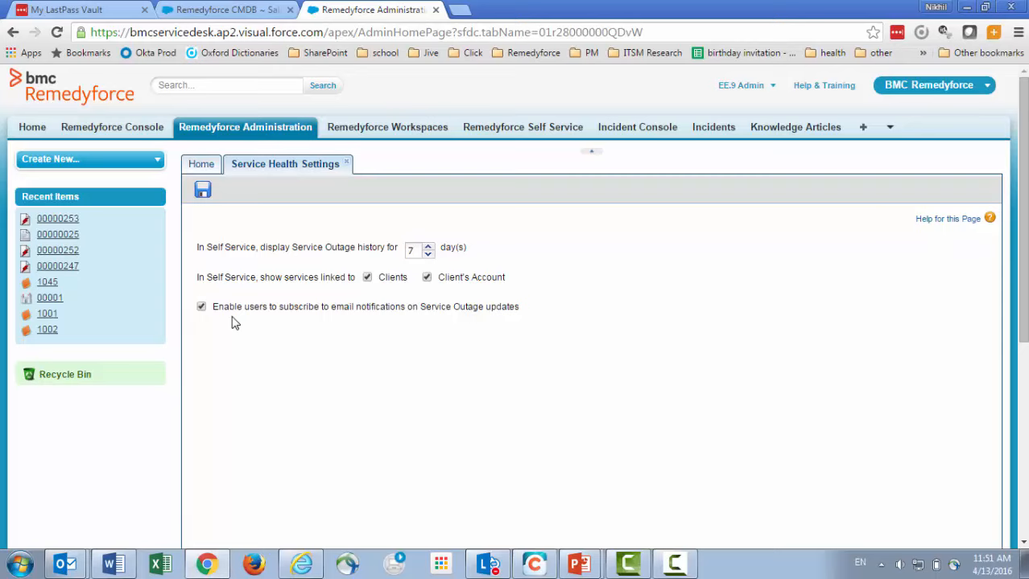
Step: Save the Service Health settings and dismiss the resulting dialog
left_click(202, 190)
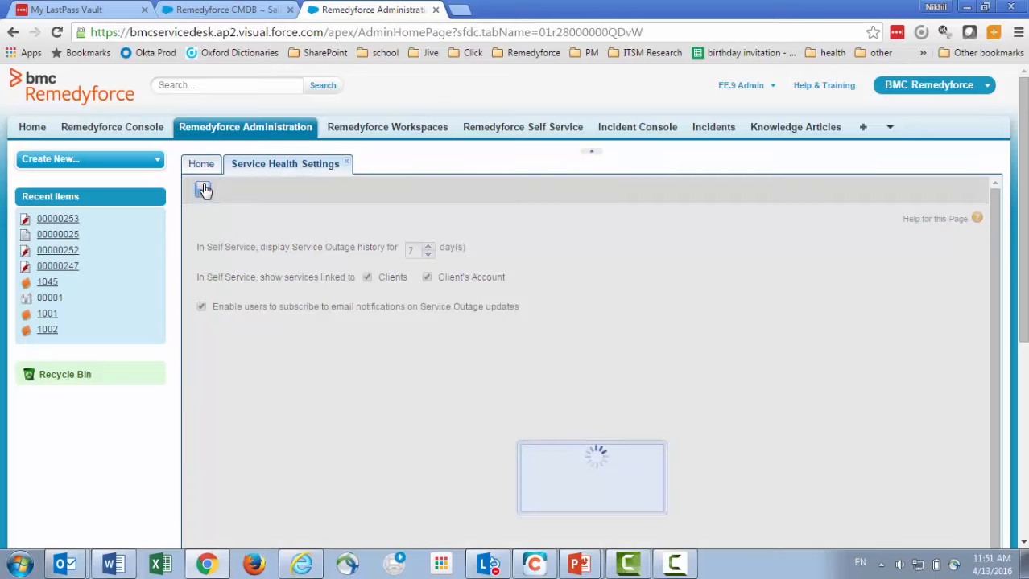
left_click(573, 507)
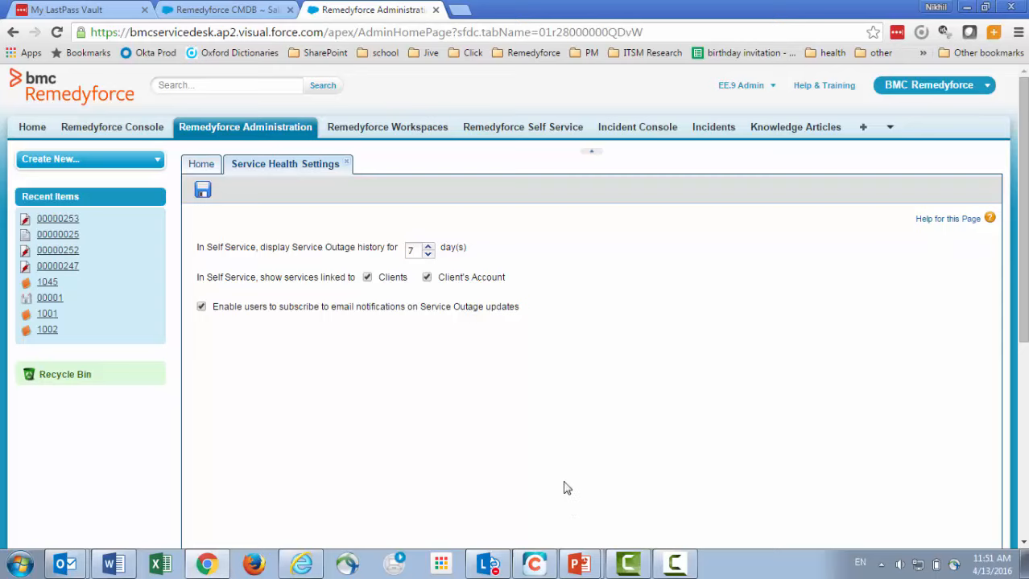
Step: Open the Firewall/VPN record for editing from the Business Service class in Remedyforce CMDB
left_click(889, 128)
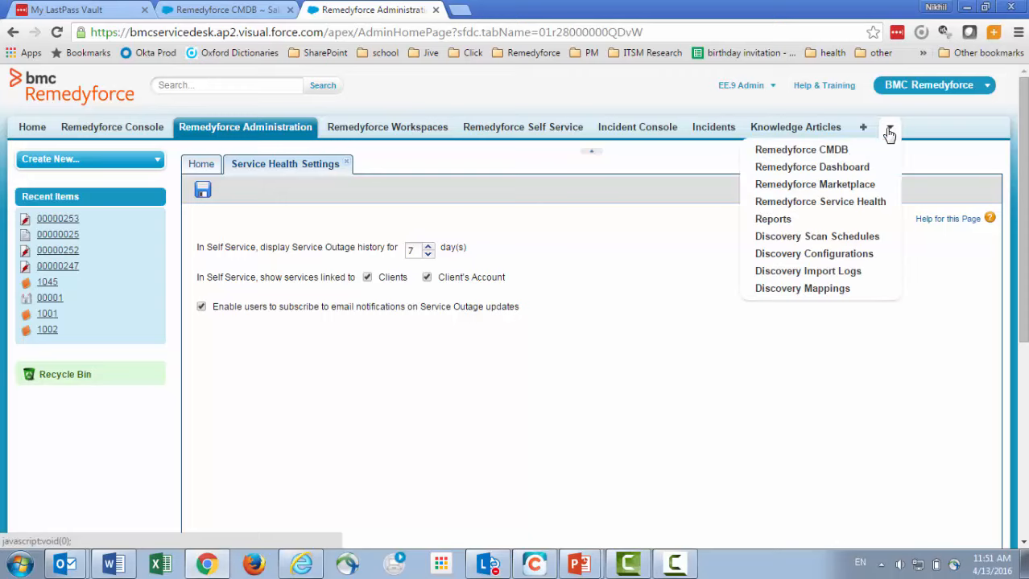
left_click(854, 155)
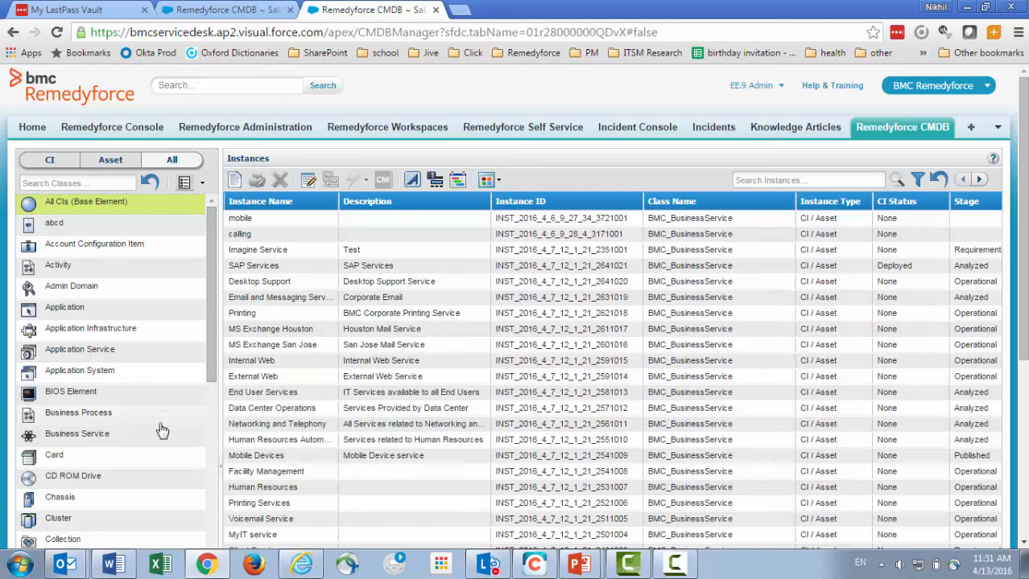
left_click(105, 435)
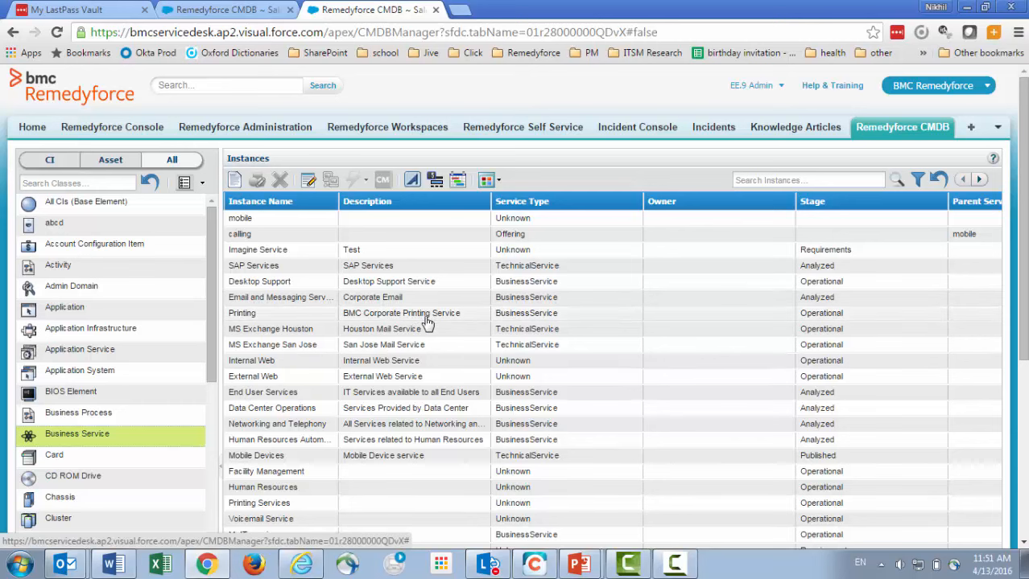
scroll(330, 451, "down", 2)
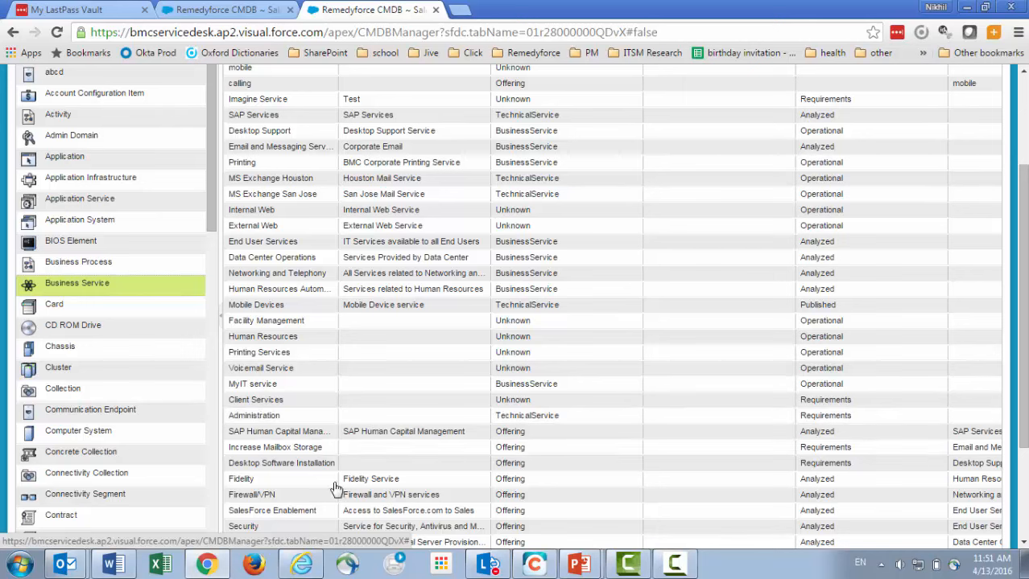
scroll(354, 394, "up", 2)
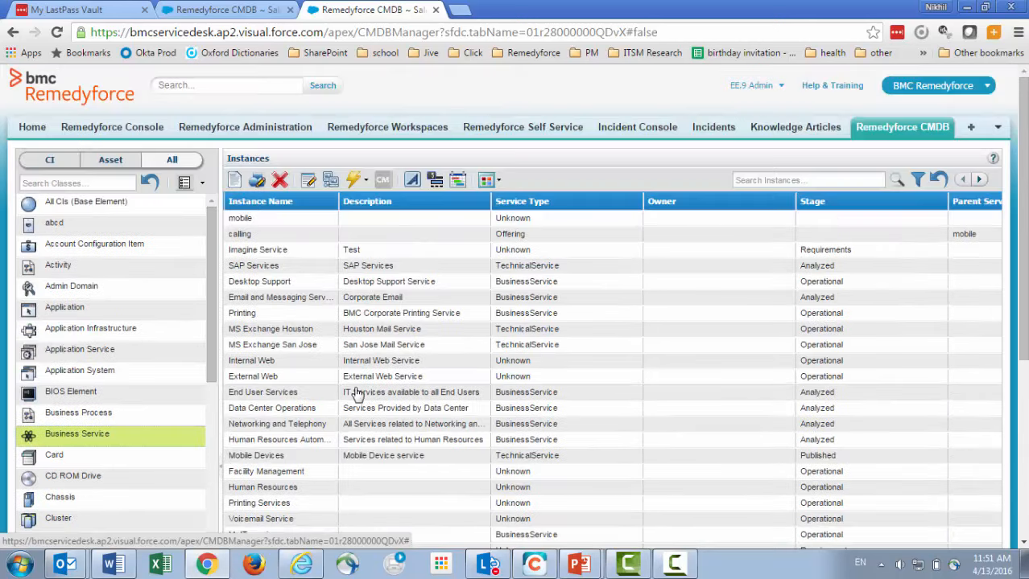
left_click(256, 180)
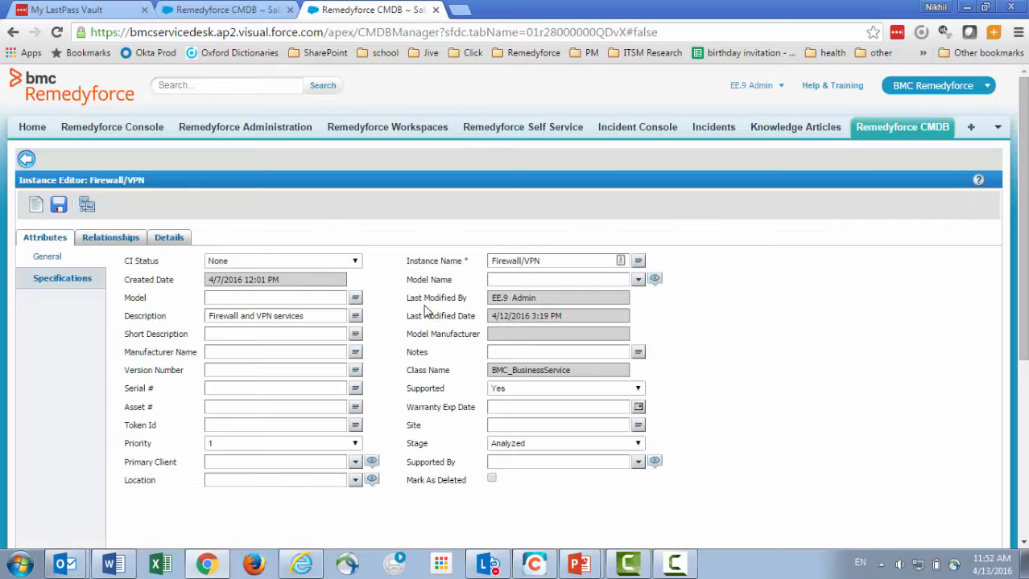
Step: Review the accounts linked to the Firewall/VPN service in its details, along with the available account-linking actions
left_click(177, 241)
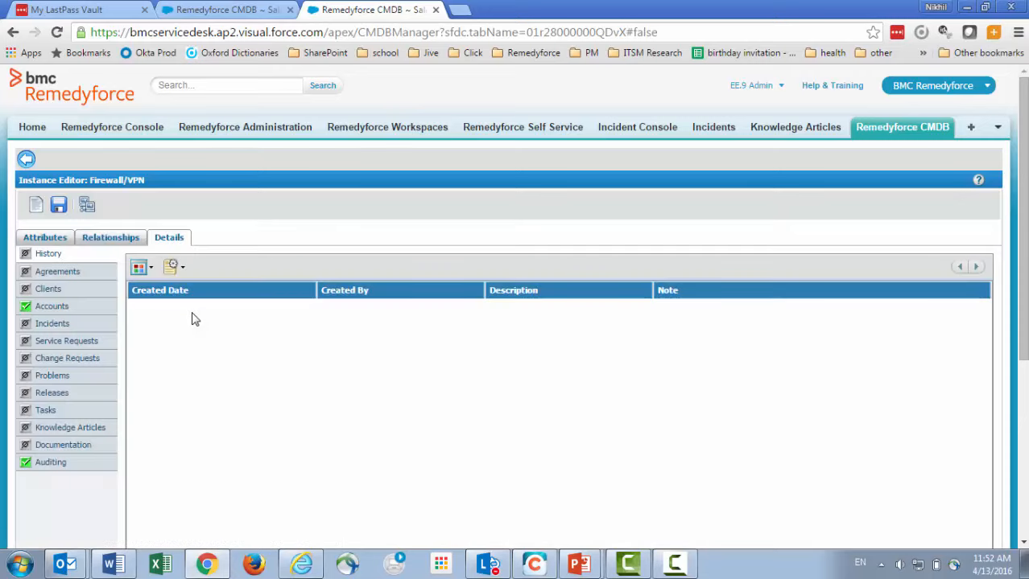
left_click(72, 307)
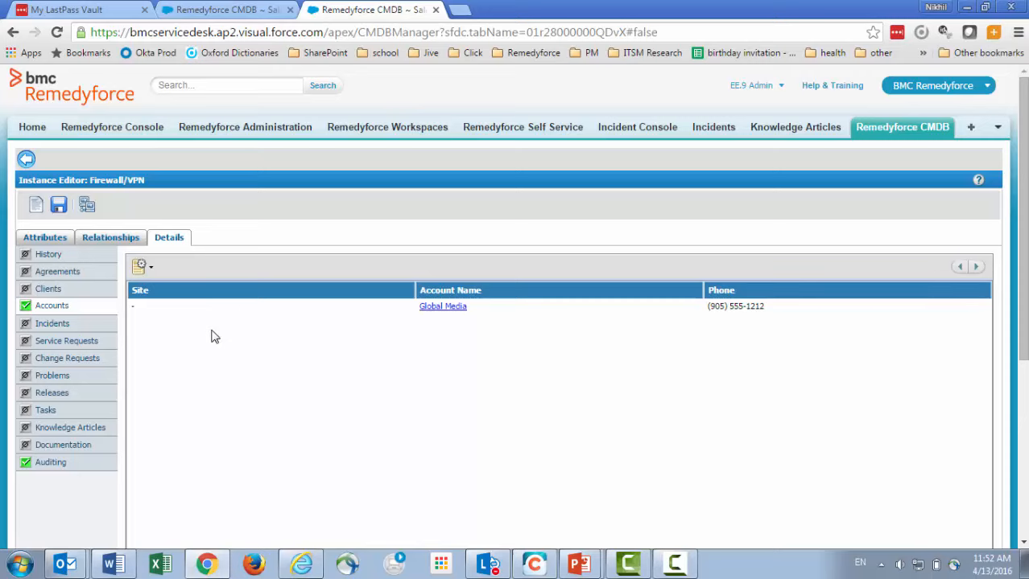
left_click(154, 271)
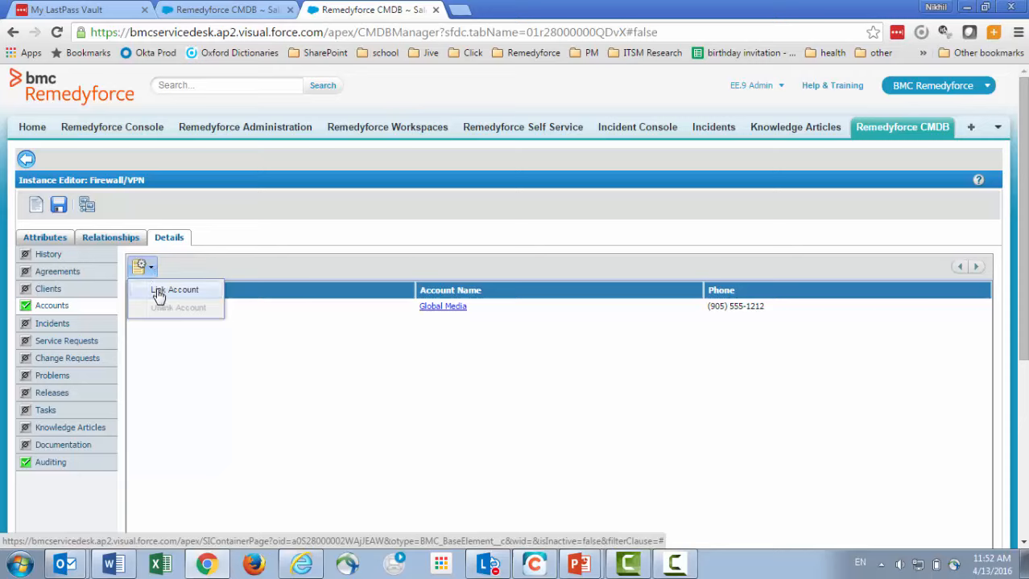
left_click(266, 378)
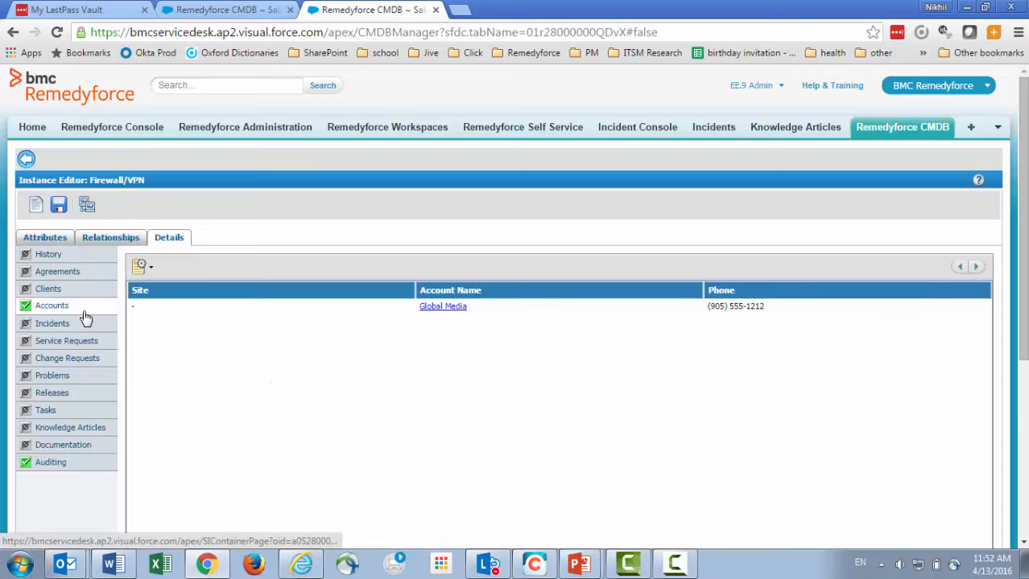
Step: Review the clients linked to the Firewall/VPN service and the available client-linking actions
left_click(55, 291)
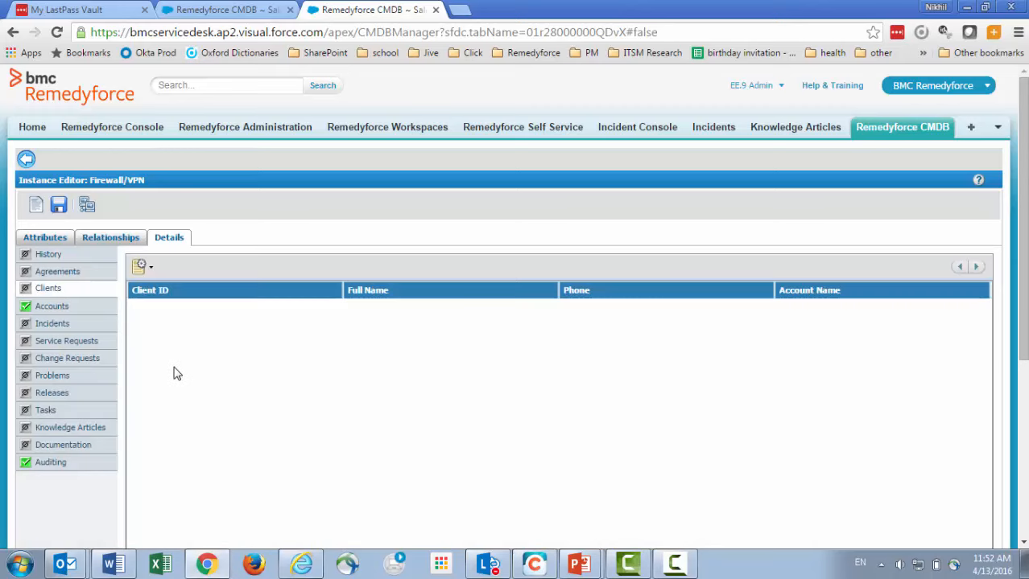
left_click(156, 267)
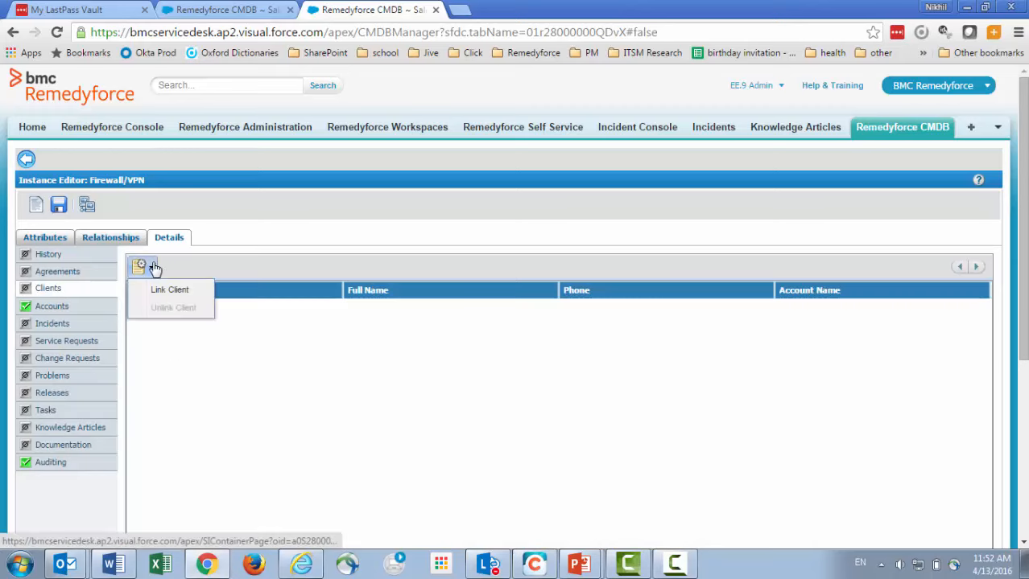
left_click(204, 371)
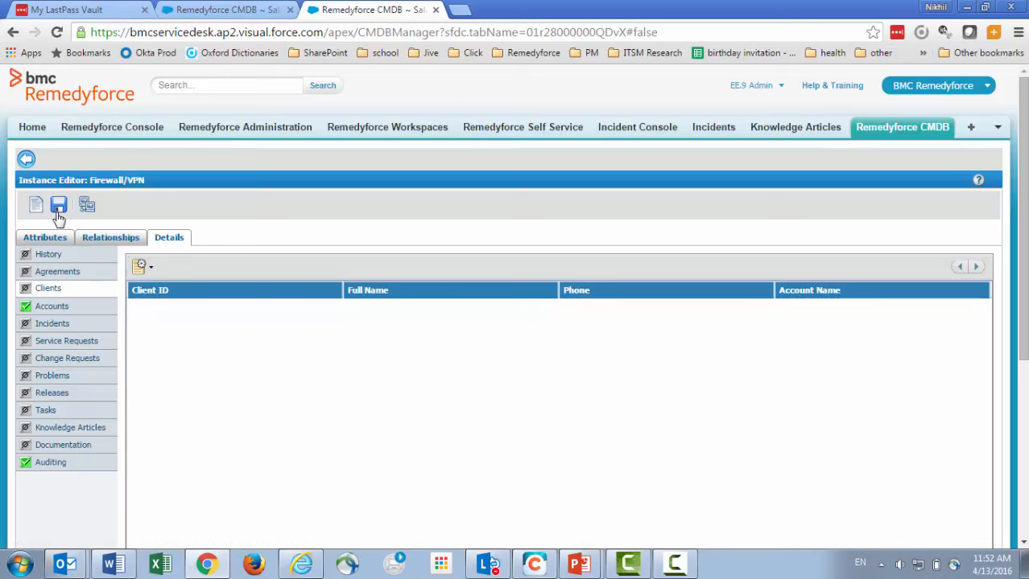
Step: Close the Firewall/VPN record and go back to Remedyforce Administration
left_click(27, 158)
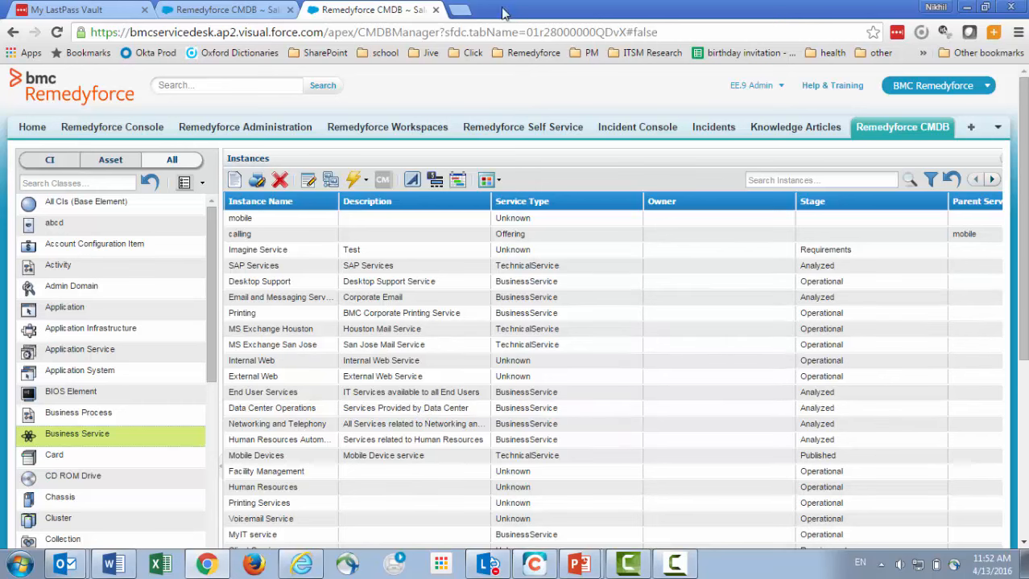
left_click(280, 129)
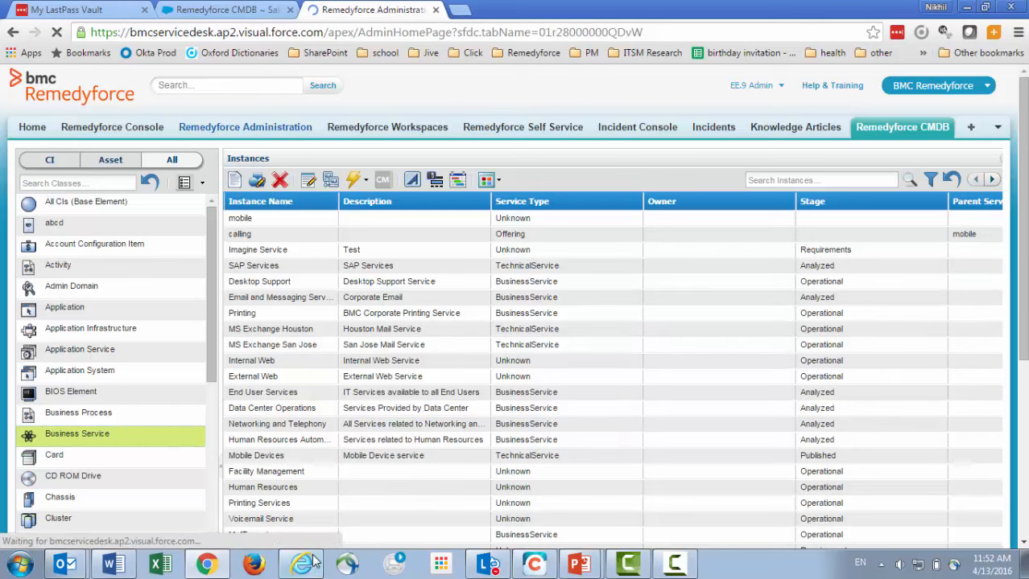
Step: Switch to Internet Explorer and open Service Health from the Remedyforce Self Service home page
mouse_move(314, 560)
left_click(241, 530)
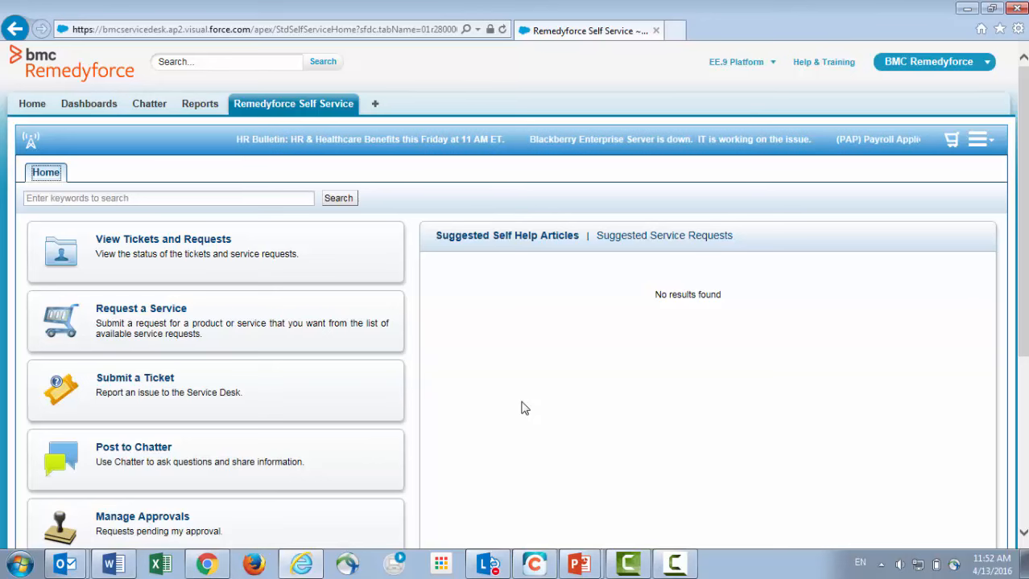
scroll(499, 357, "down", 3)
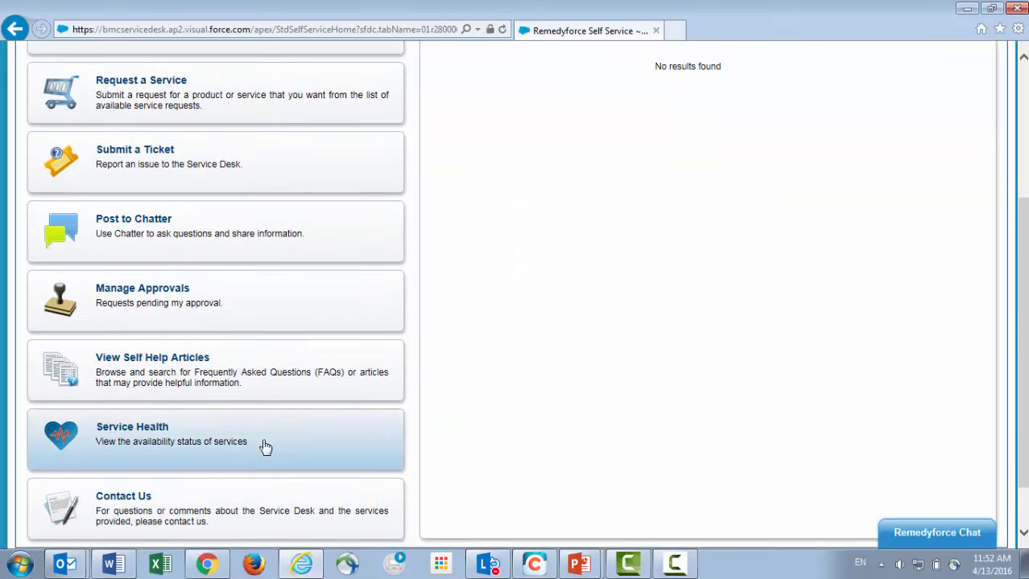
left_click(276, 426)
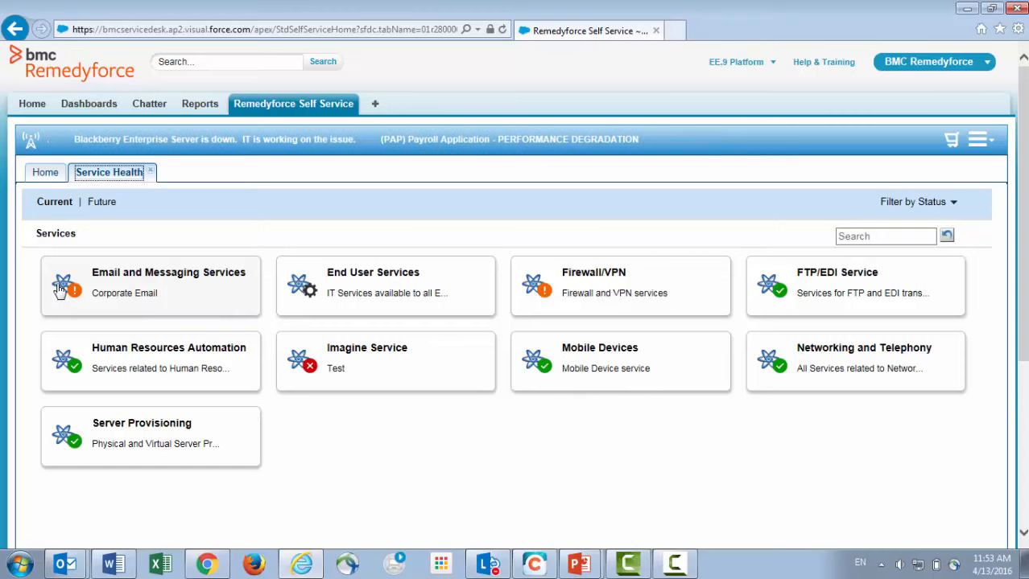
Step: Examine the status indicators of Email and Messaging Services, End User Services, FTP/EDI Service and Firewall/VPN
mouse_move(72, 294)
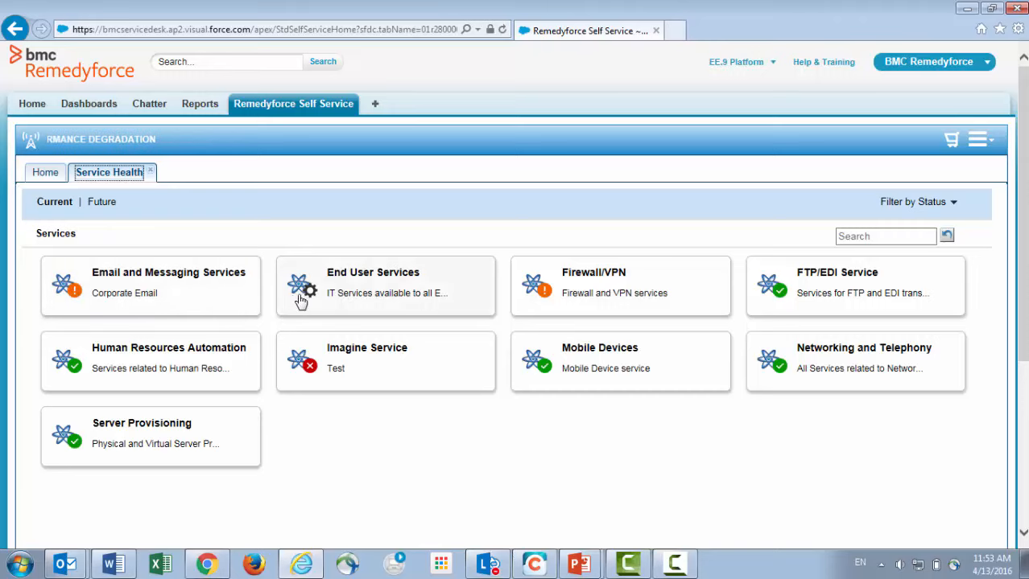
mouse_move(311, 296)
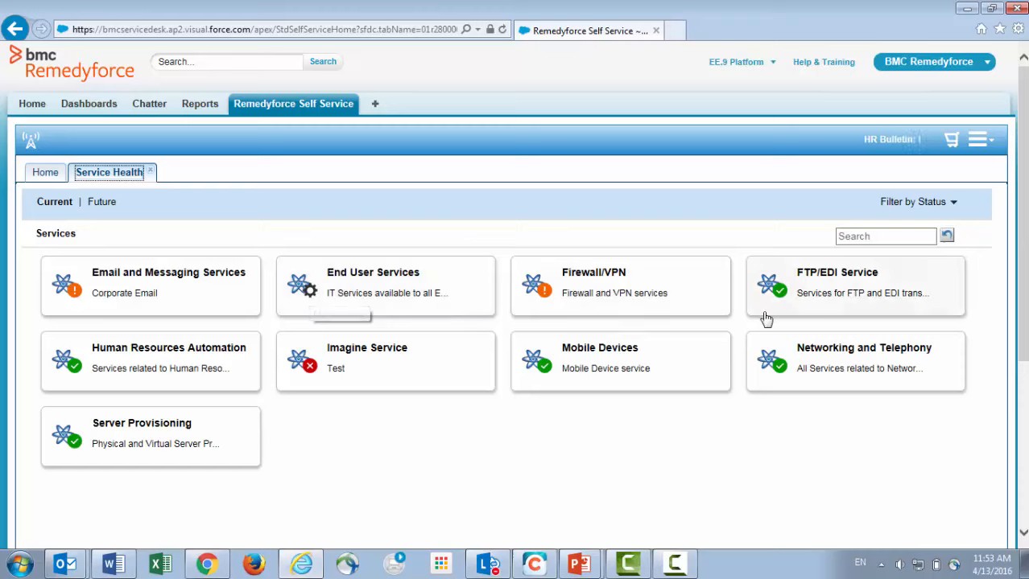
mouse_move(785, 296)
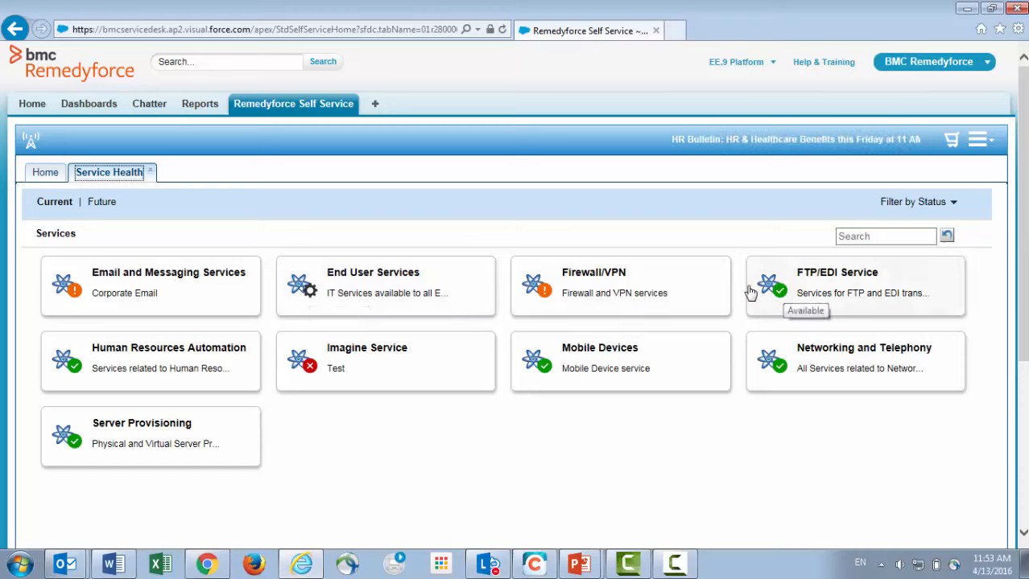
mouse_move(545, 298)
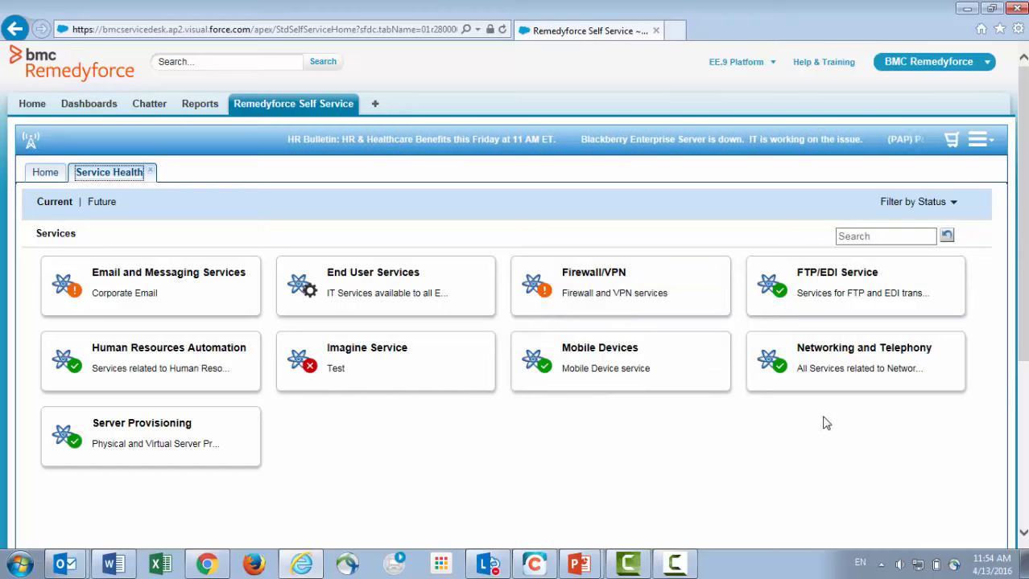
Step: Clear all status filters on the current services and show only those under Maintenance
left_click(954, 207)
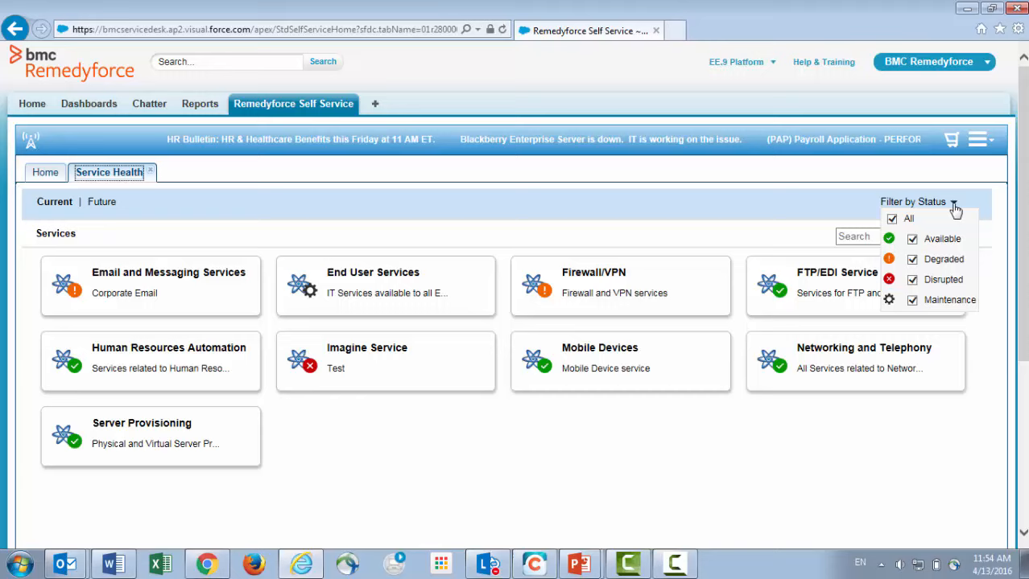
left_click(891, 218)
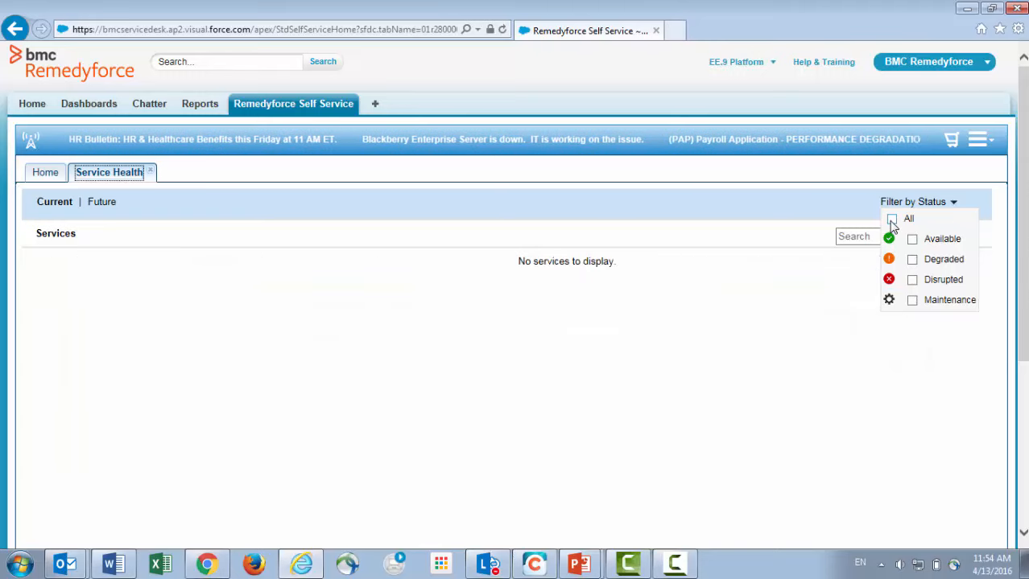
left_click(955, 204)
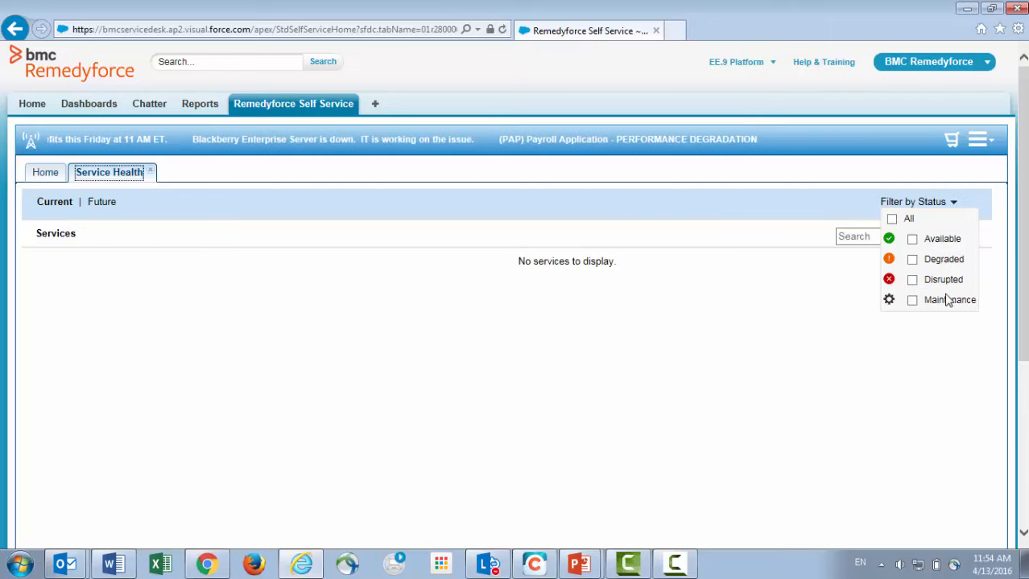
left_click(911, 302)
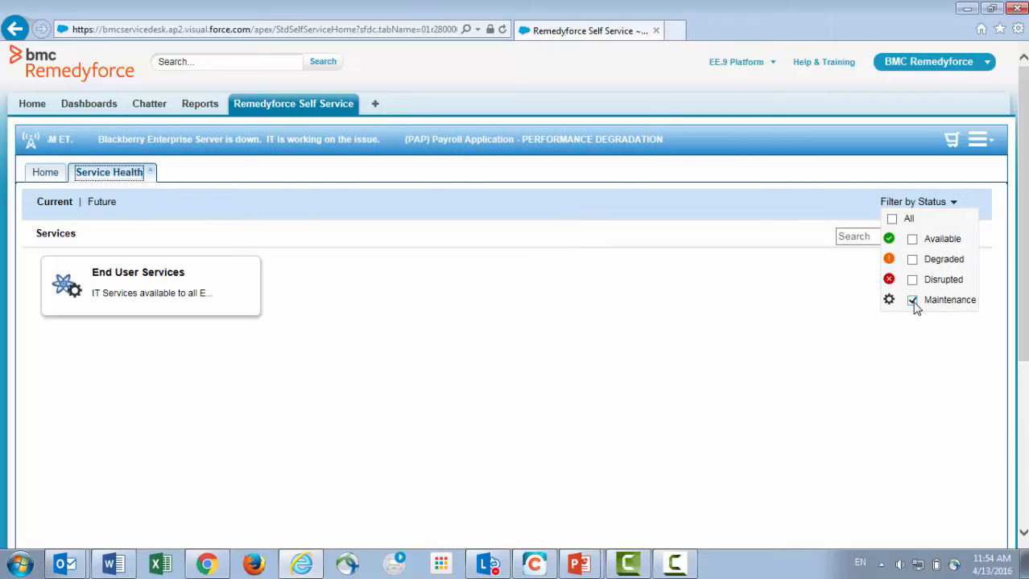
Step: Change the status filter from Maintenance to Disrupted, add Degraded, and restore the filter to all statuses
left_click(912, 301)
left_click(912, 280)
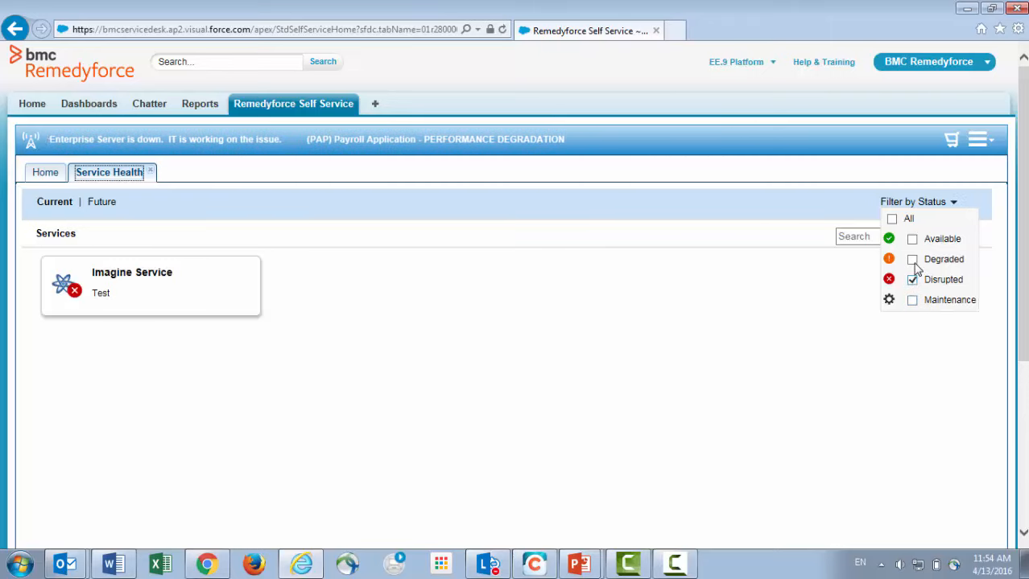
left_click(912, 259)
left_click(892, 220)
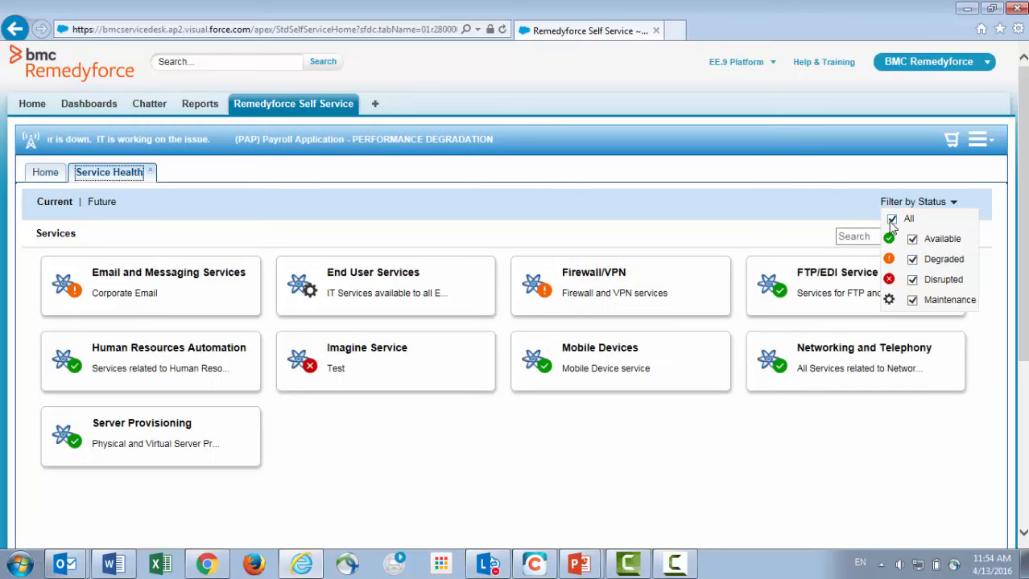
left_click(555, 470)
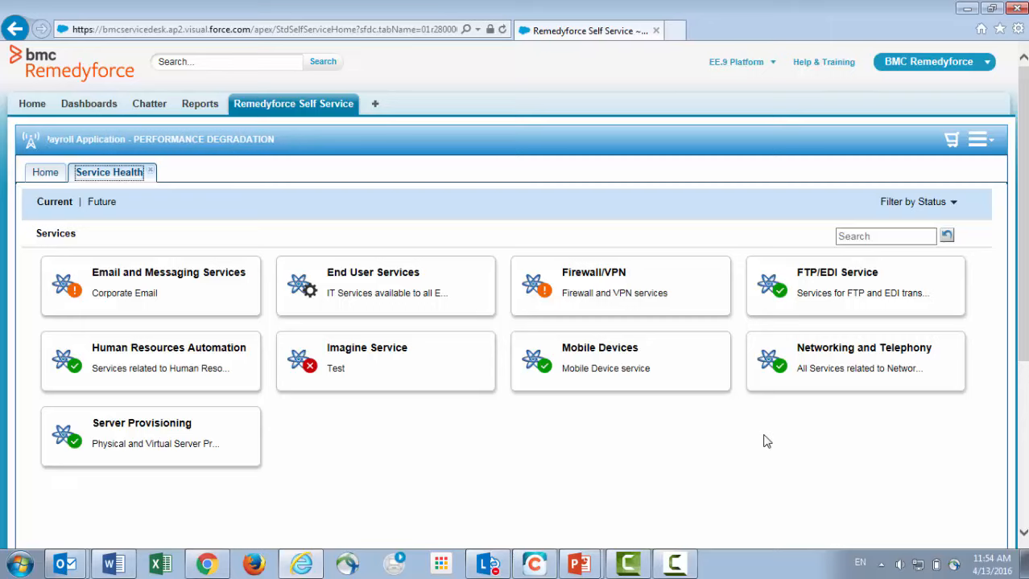
Step: Search the current services for "ftp", clear the search and reset the list to all services
left_click(863, 234)
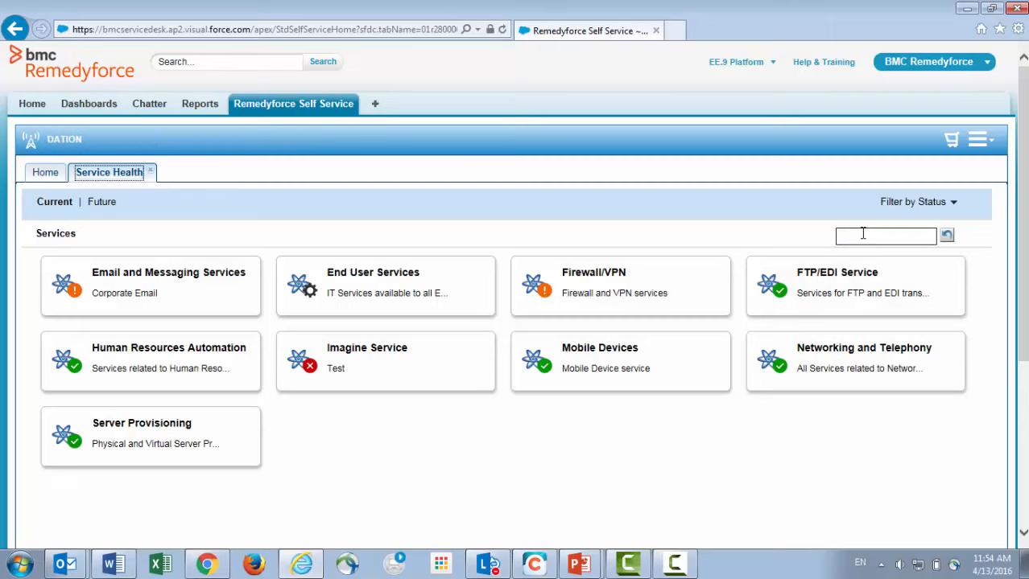
type("ftp")
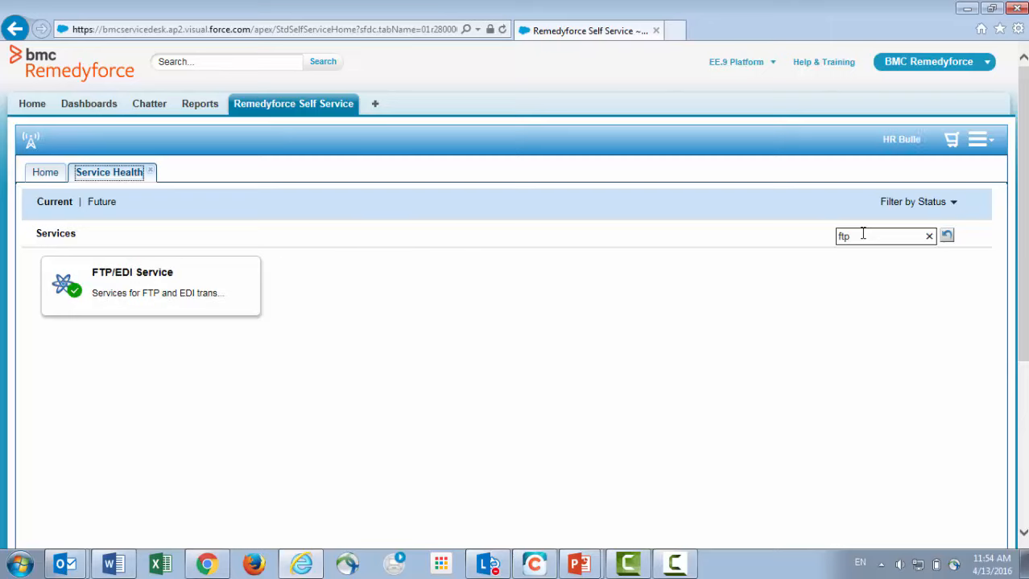
left_click(930, 237)
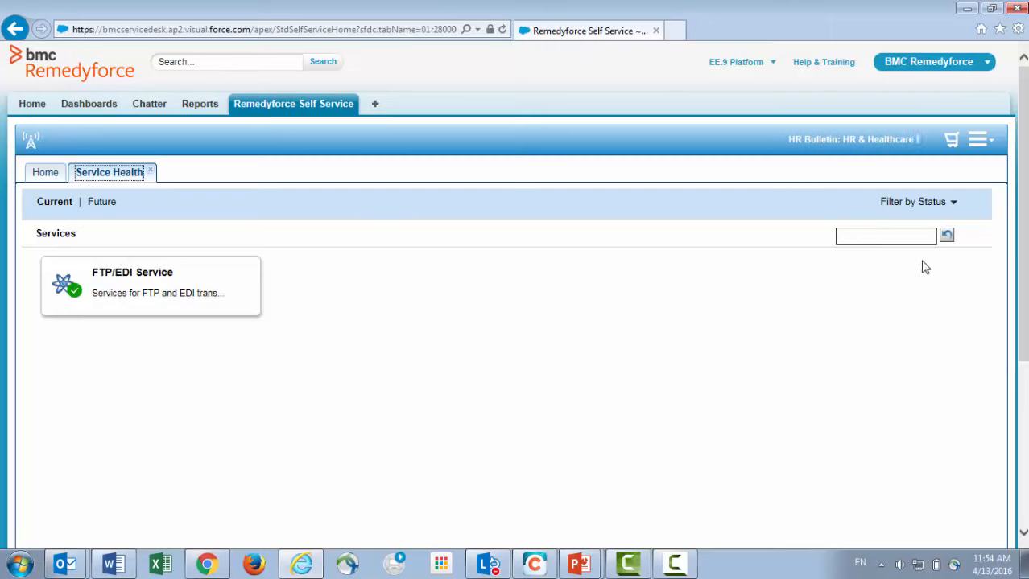
left_click(946, 236)
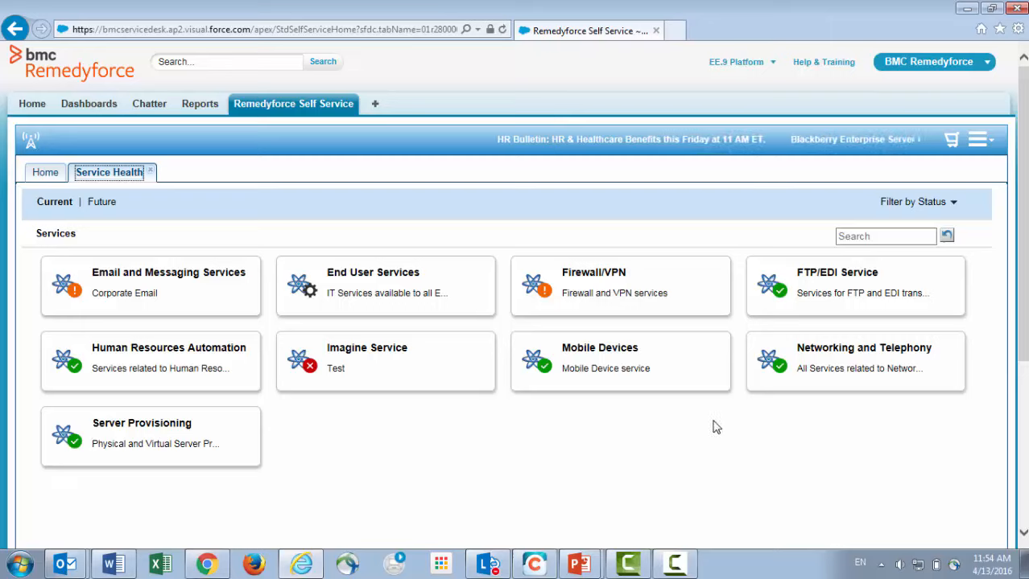
Step: View the details of the Networking and Telephony and Firewall/VPN services, and look through the future services before returning to the current ones
left_click(829, 375)
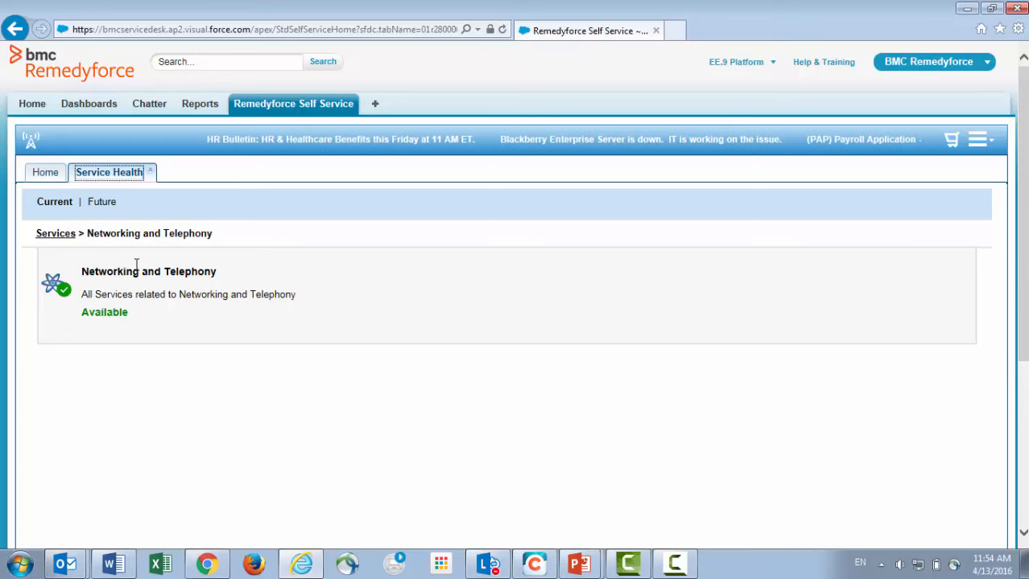
left_click(57, 234)
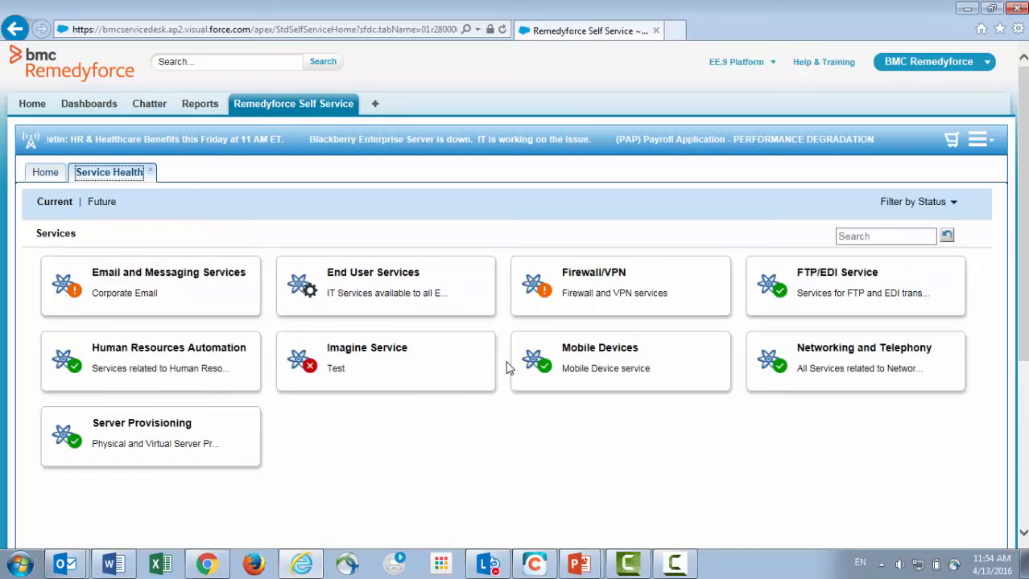
left_click(585, 290)
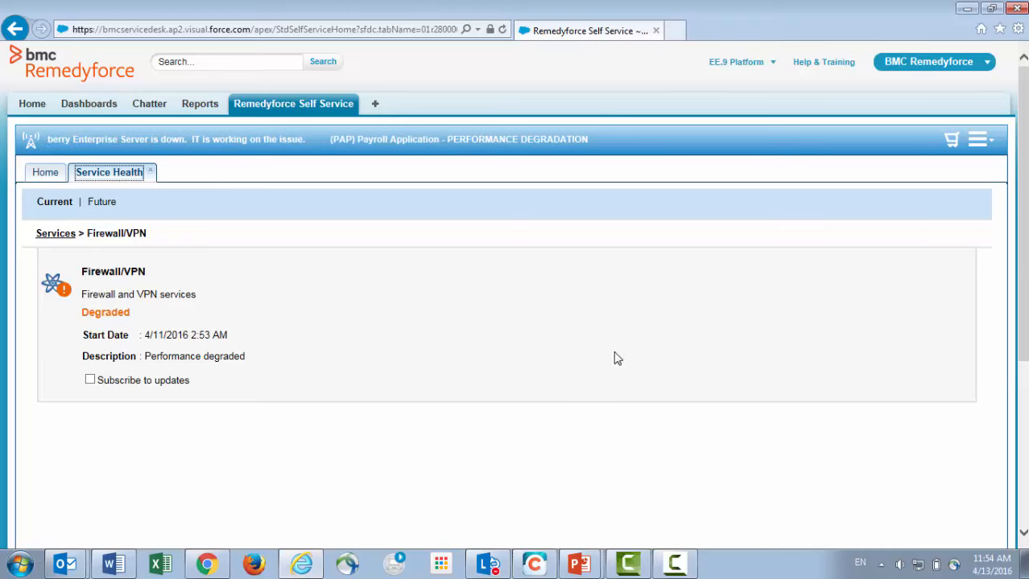
left_click(58, 238)
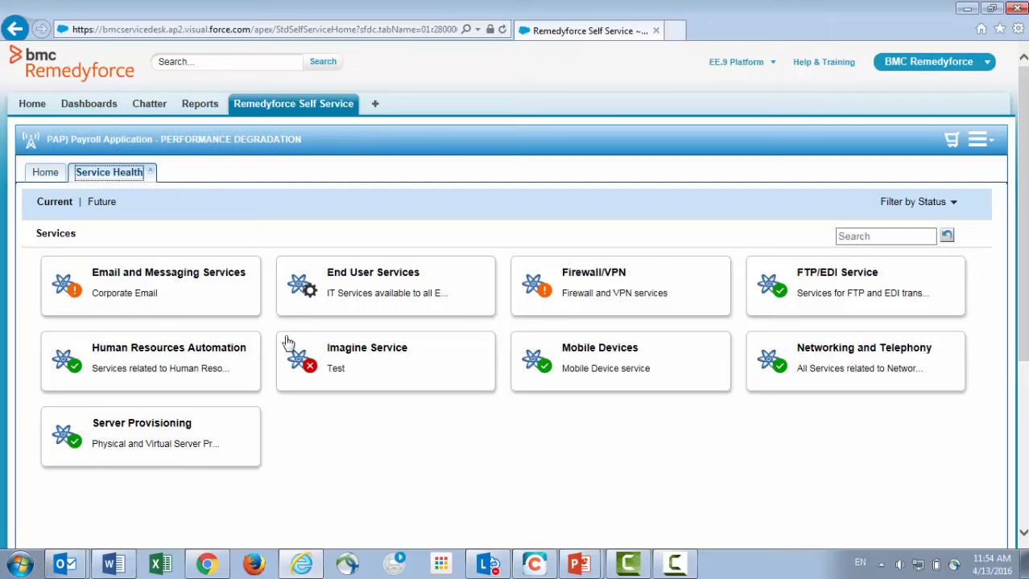
left_click(103, 205)
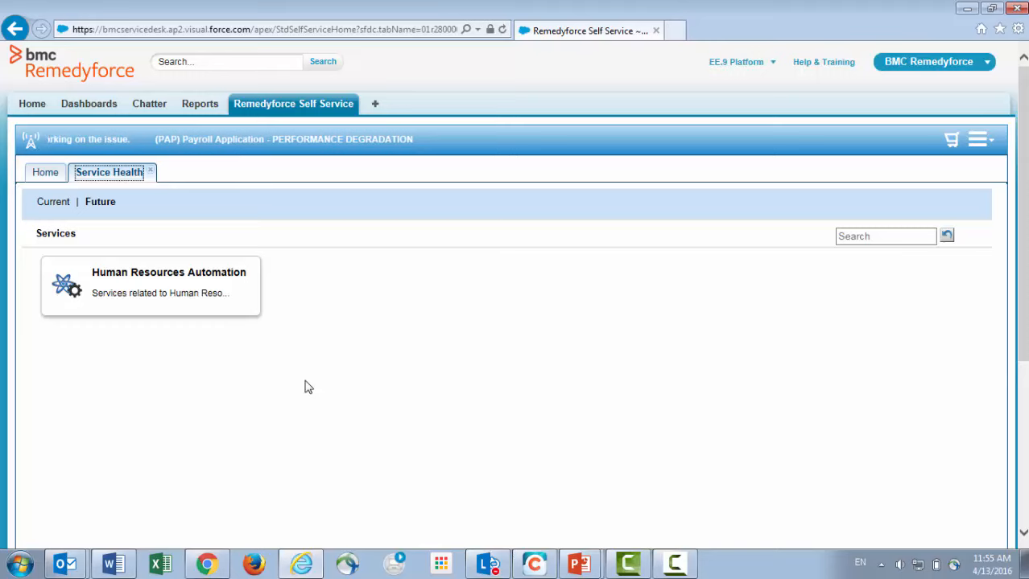
left_click(55, 202)
Step: Switch to Remedyforce Administration in Chrome and open the Service Outage list from the workflow and process settings
mouse_move(215, 573)
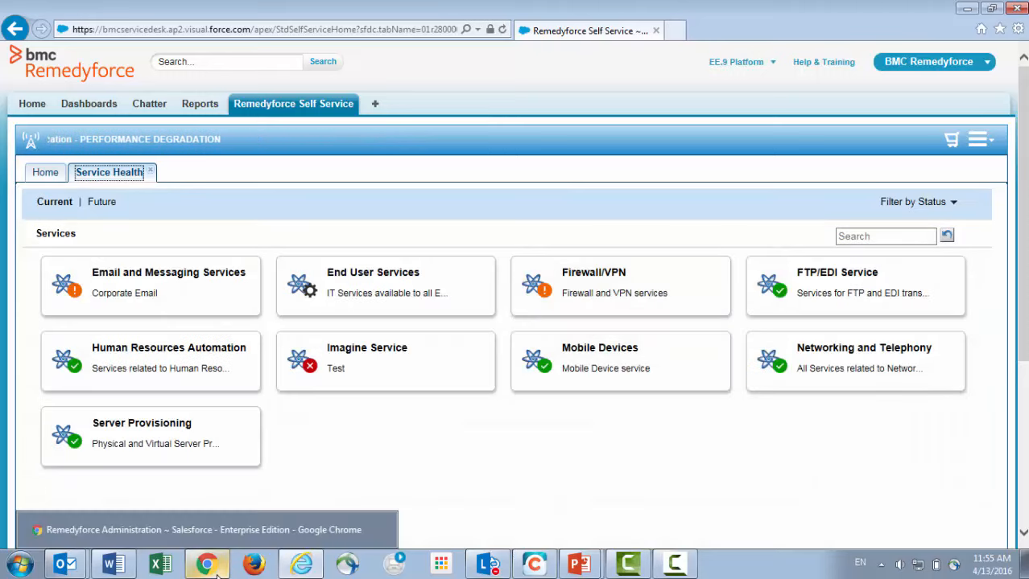
left_click(216, 570)
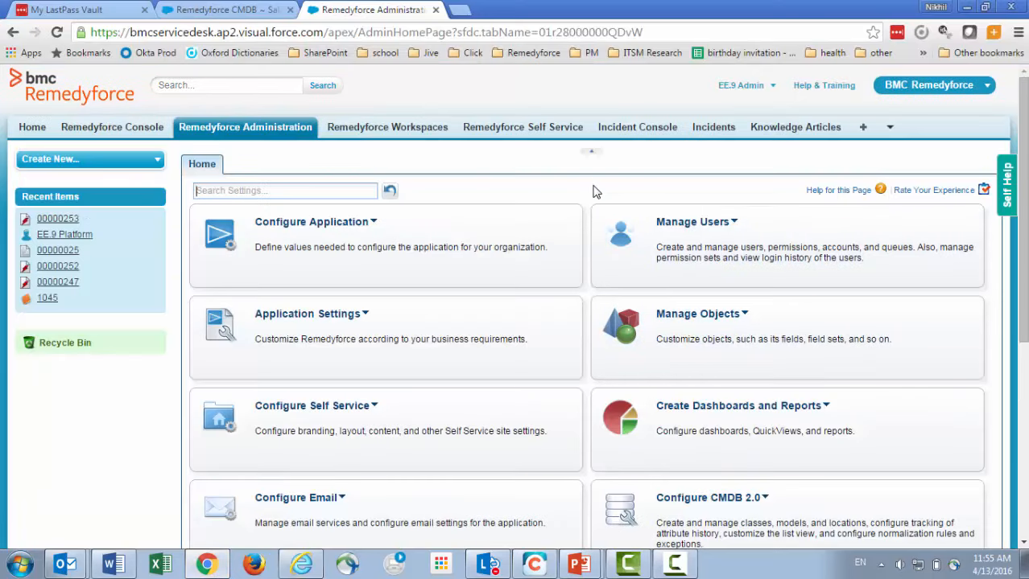
scroll(574, 337, "down", 2)
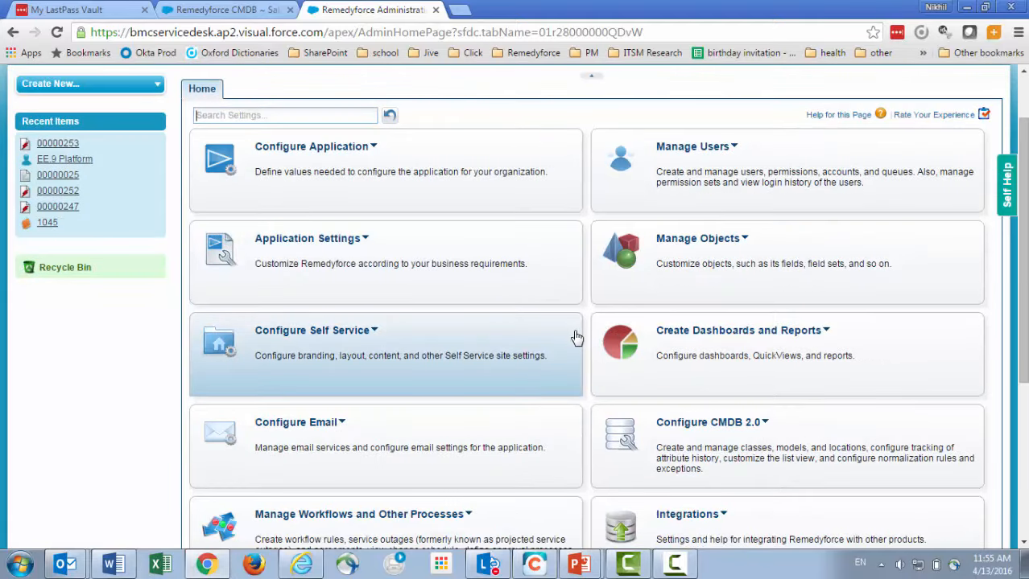
scroll(563, 362, "down", 2)
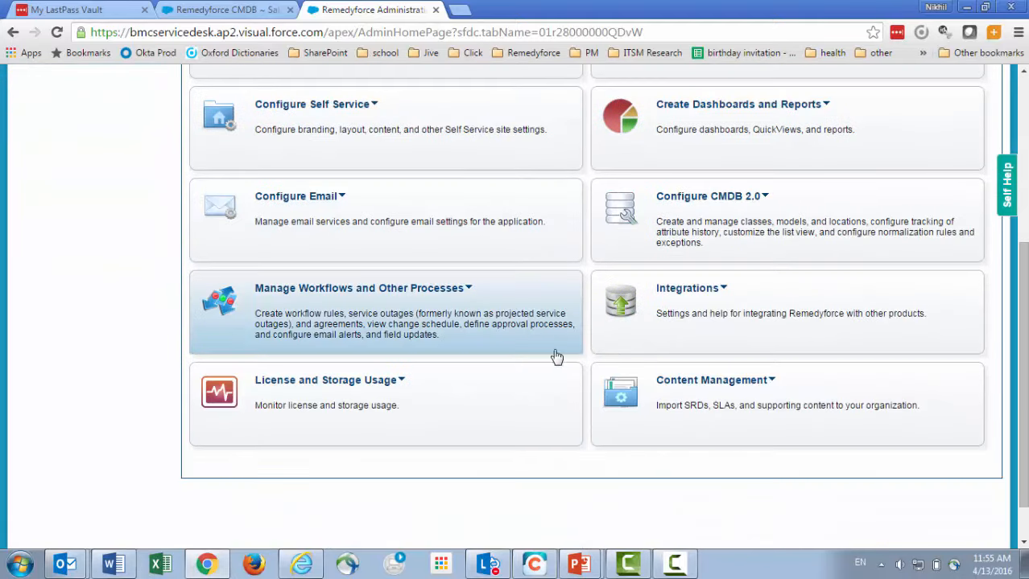
left_click(468, 289)
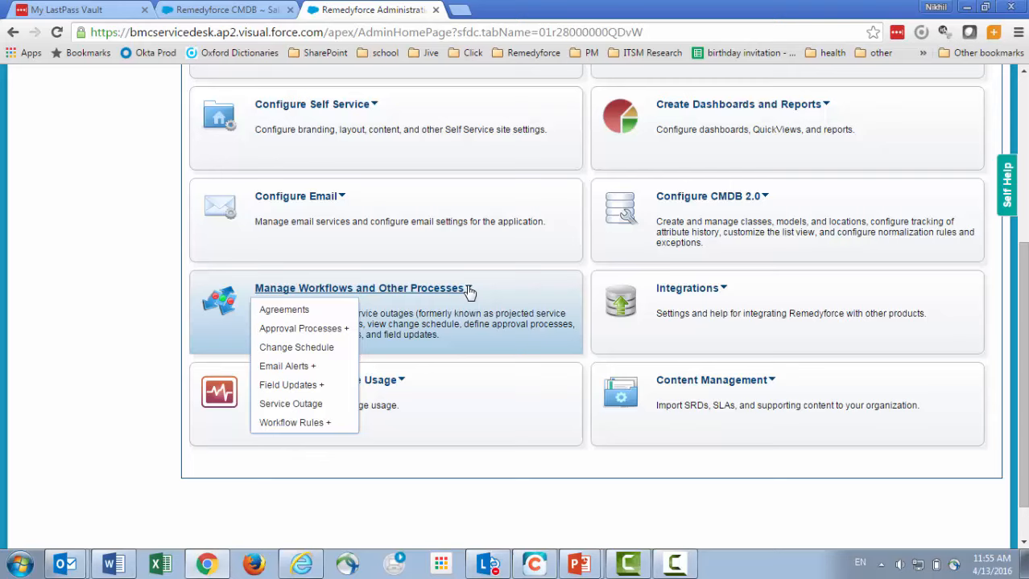
left_click(323, 404)
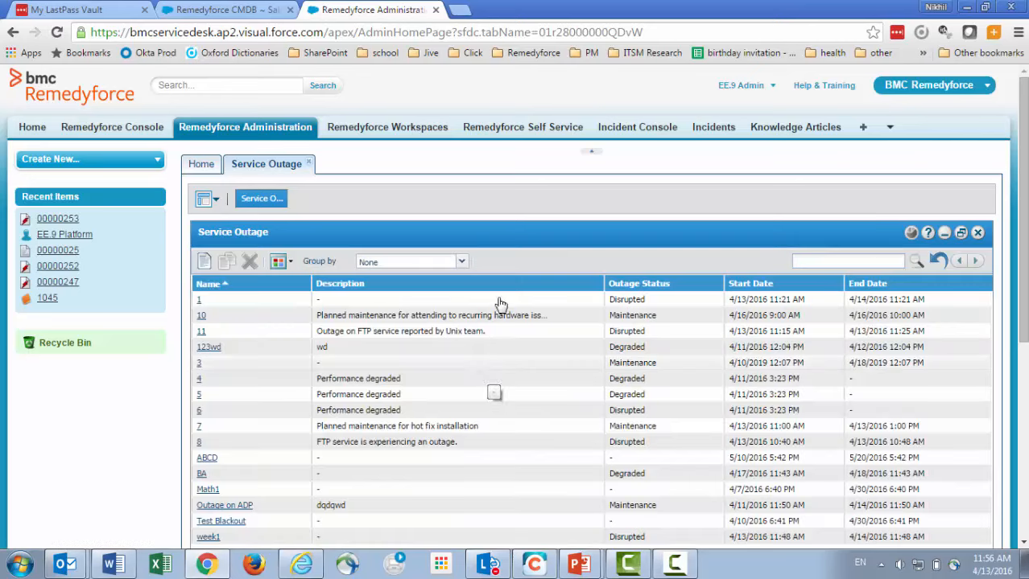
Step: Start a new service outage record and choose FTP/EDI Service as its affected service by searching for "ftp"
left_click(204, 262)
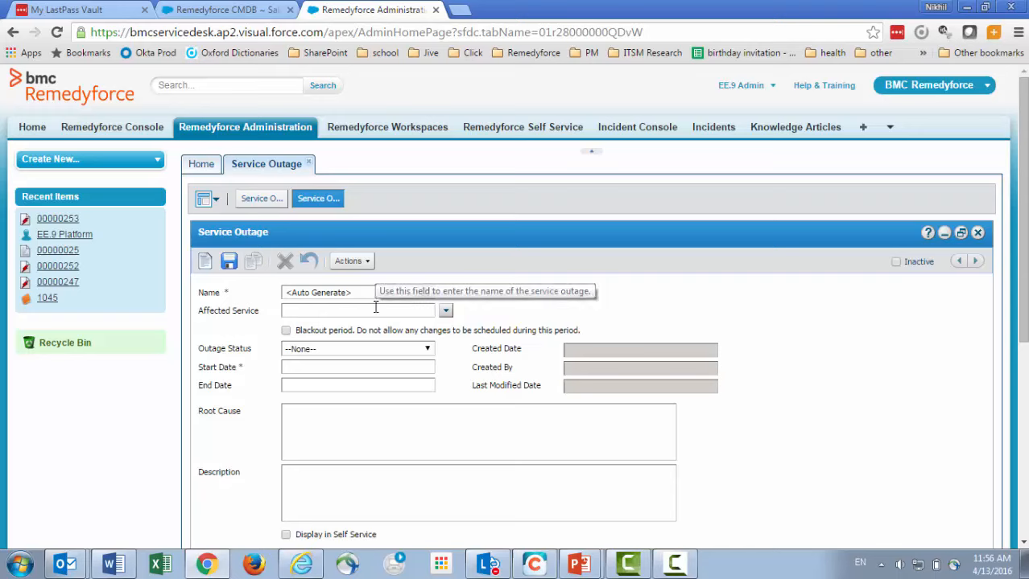
left_click(445, 312)
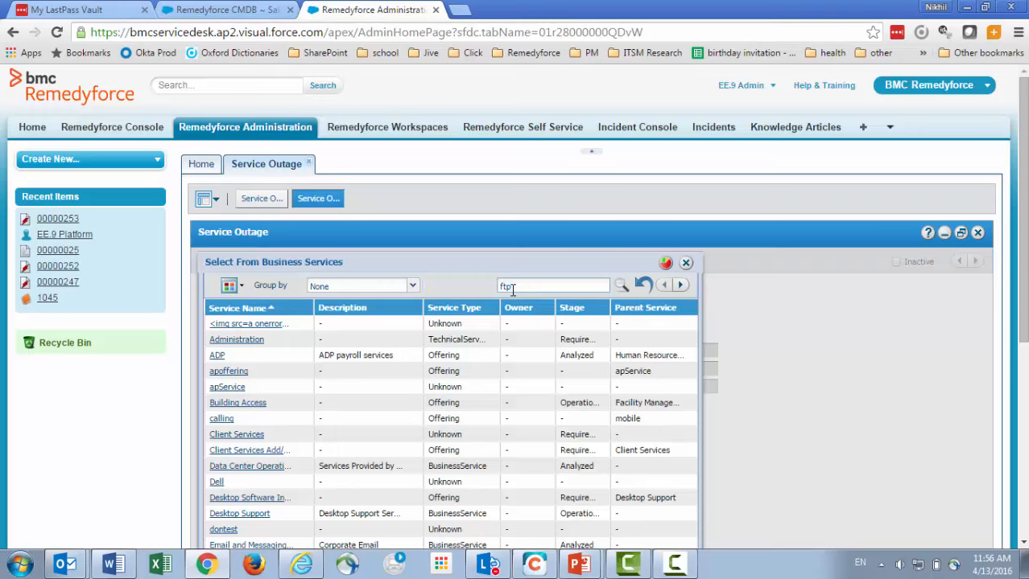
left_click(512, 290)
type("ftp")
key("Return")
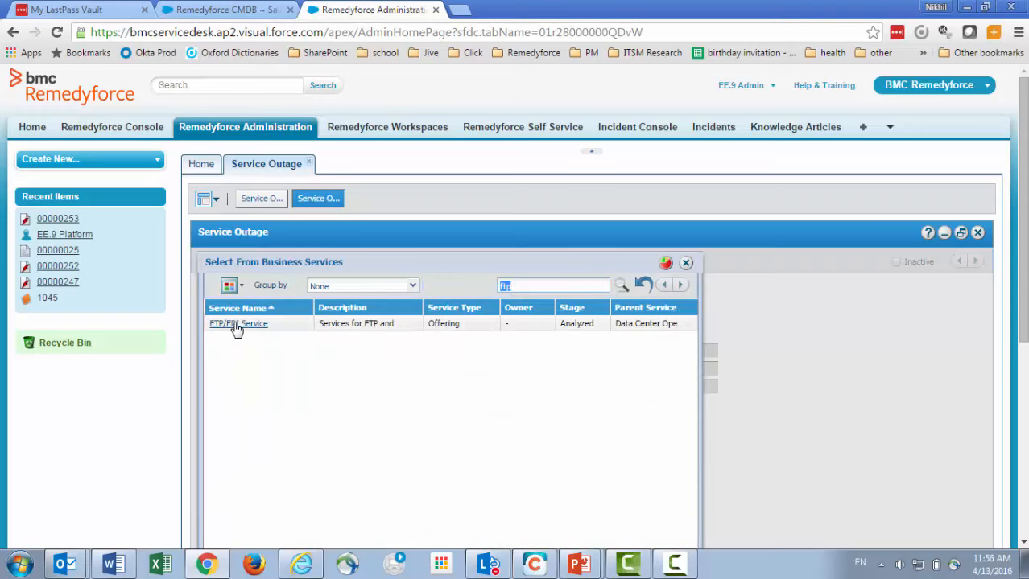
left_click(236, 324)
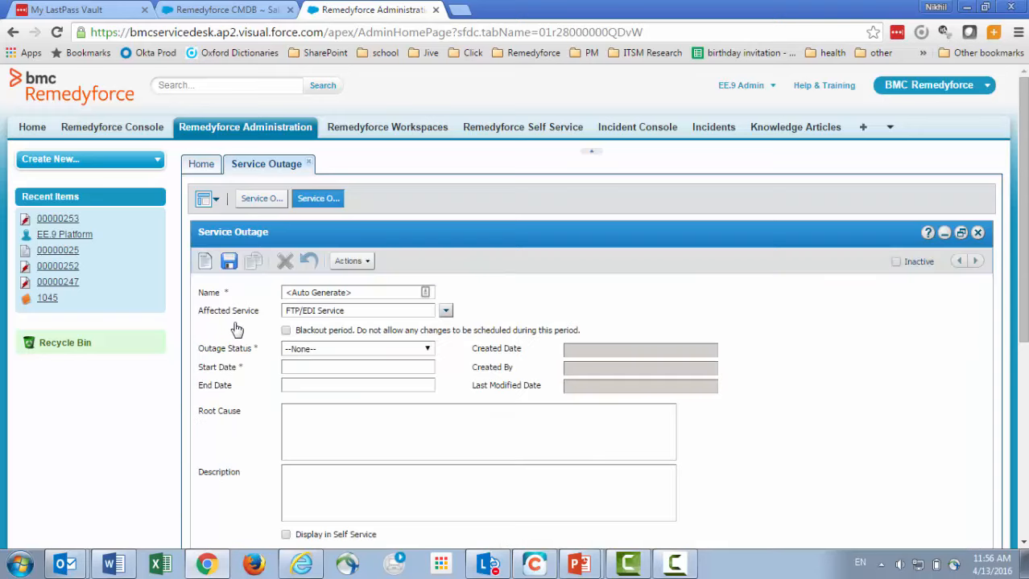
Step: Set the outage status to Disrupted and the start date to 4/13/2016 11:50 AM
left_click(408, 354)
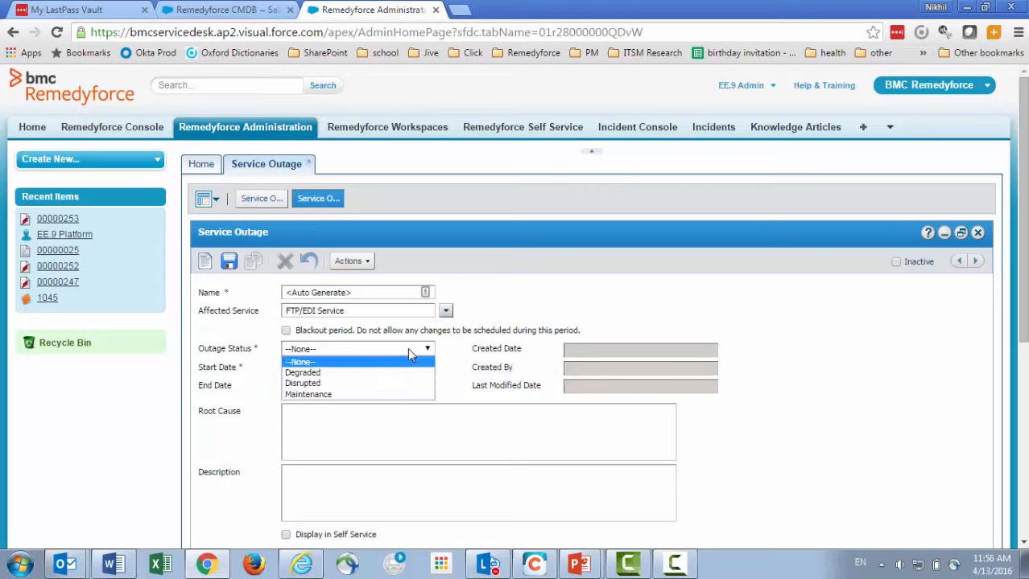
left_click(324, 389)
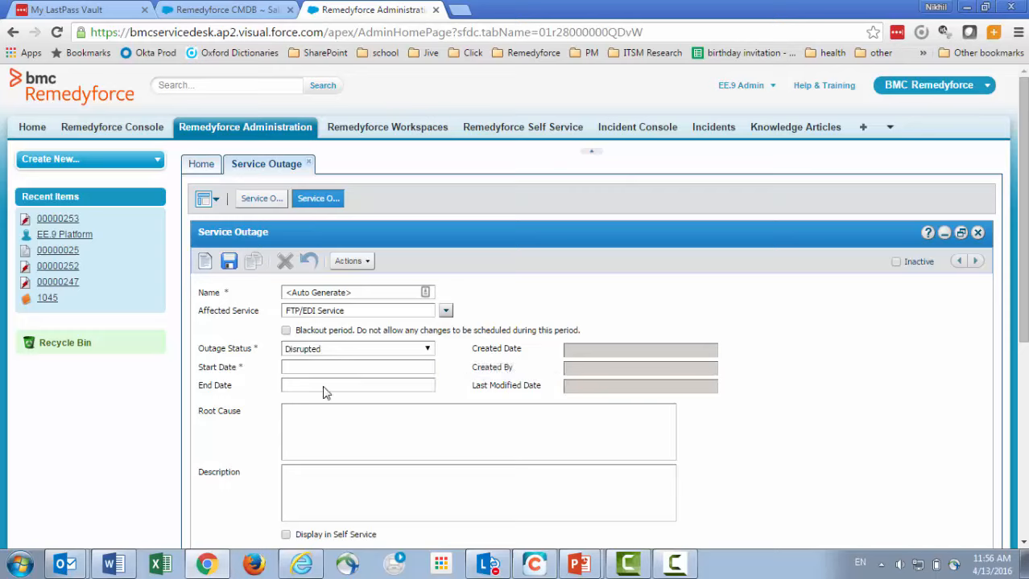
left_click(328, 367)
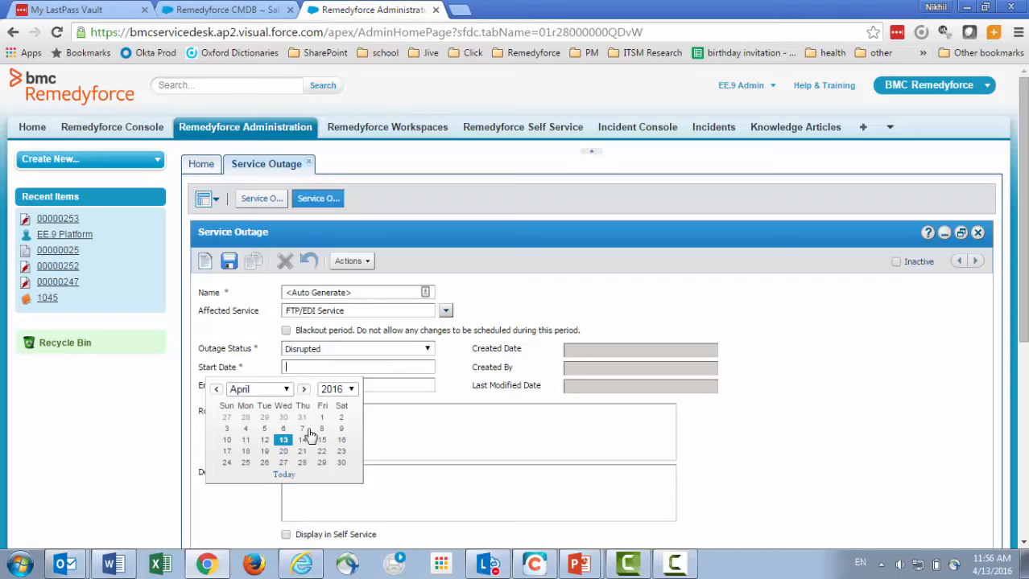
left_click(286, 476)
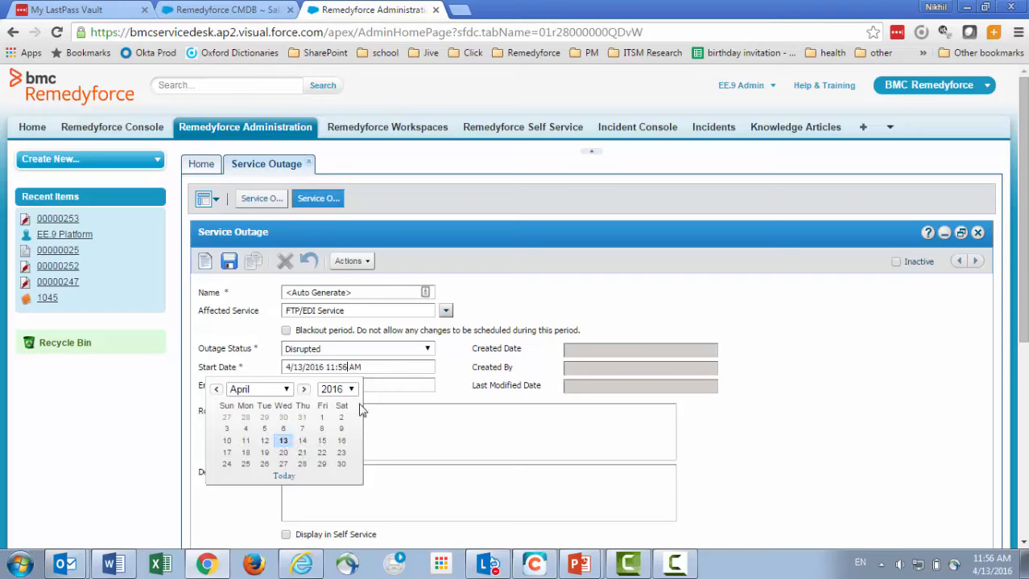
key("BackSpace")
type("0")
Step: Enter the outage description "Outage reported on users in Houston." and save the record
left_click(413, 422)
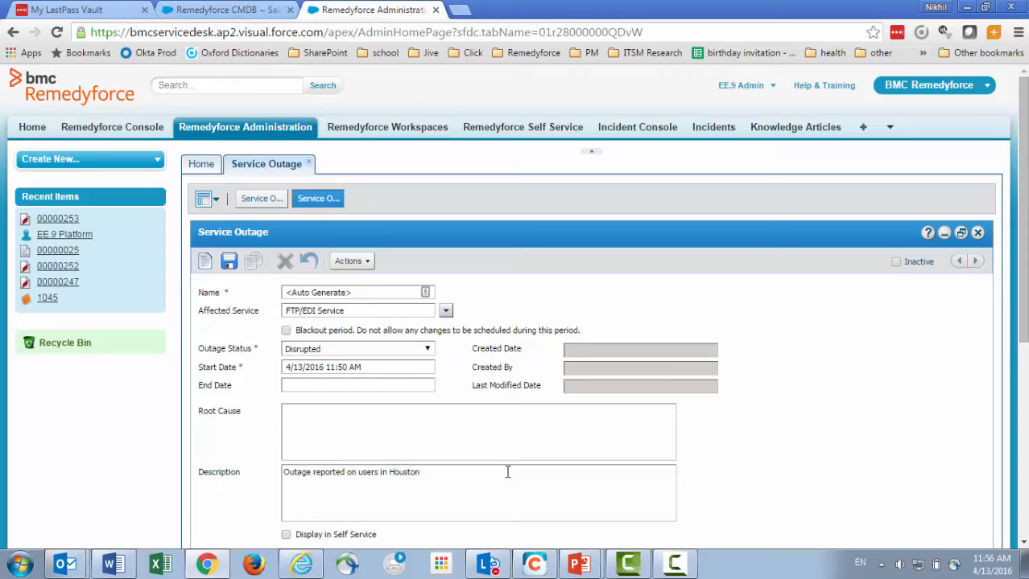
scroll(507, 472, "down", 2)
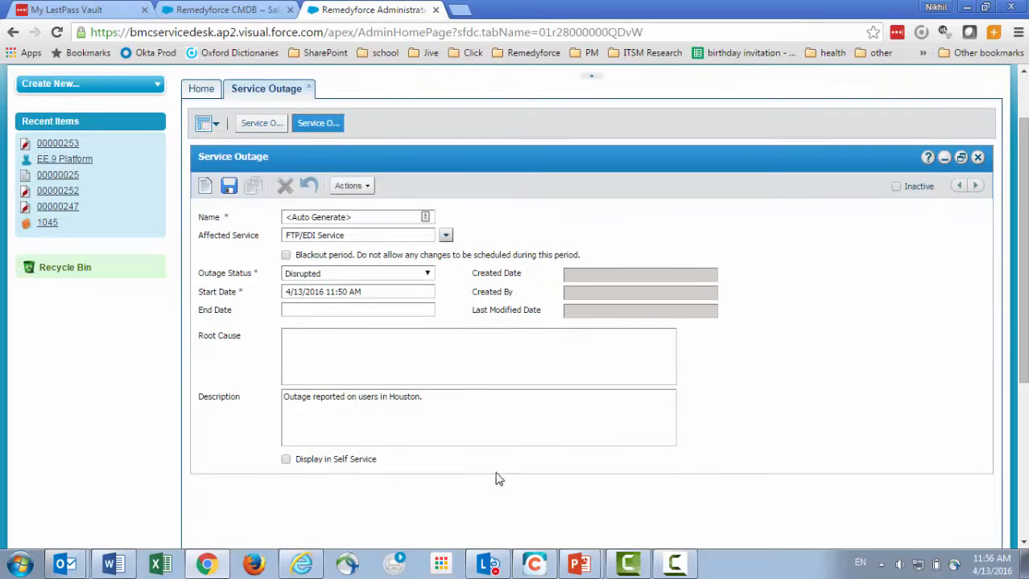
left_click(229, 185)
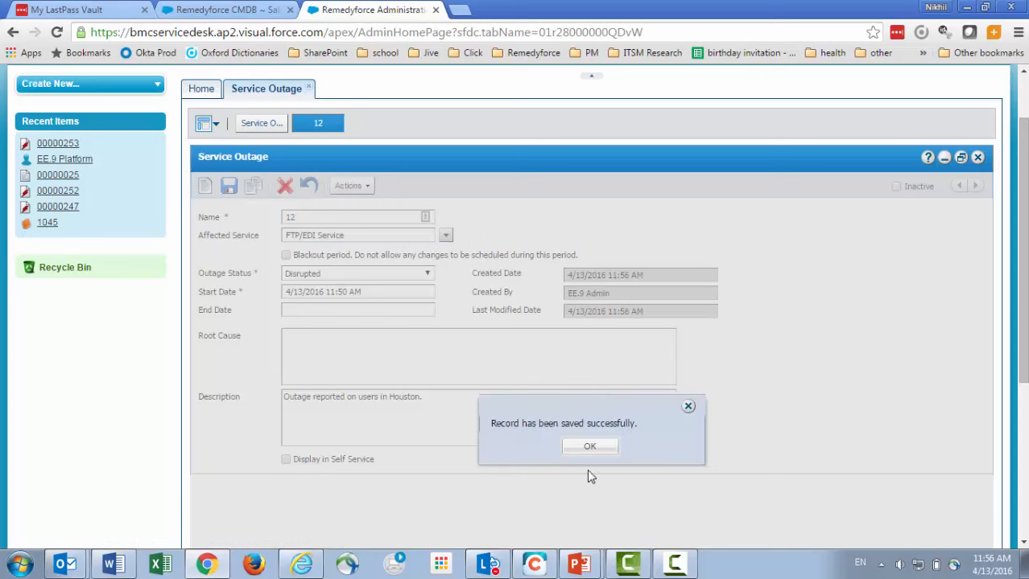
left_click(588, 448)
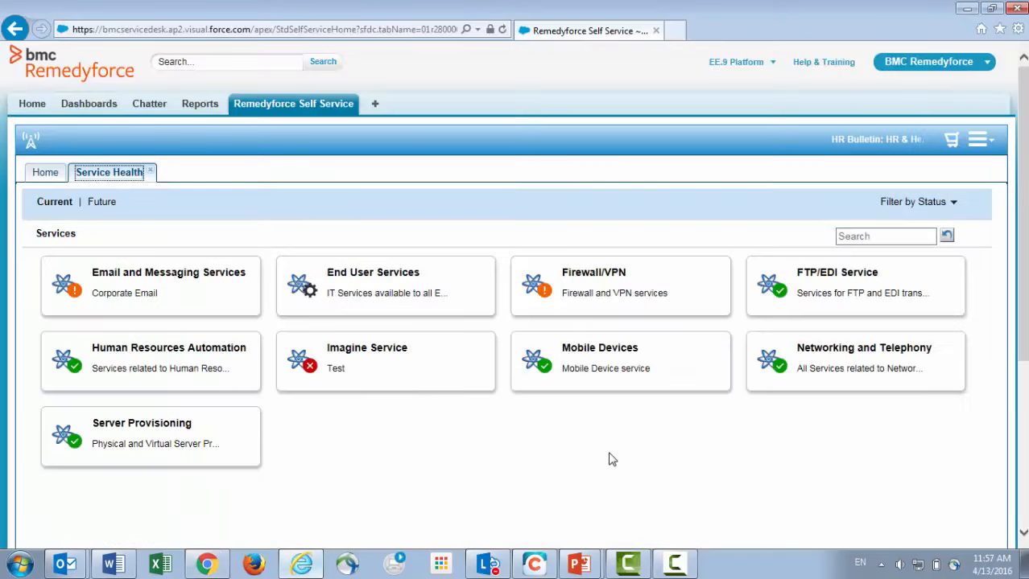
Step: Reopen Service Health in Self Service in Internet Explorer and check the FTP/EDI Service's details
left_click(152, 171)
scroll(354, 449, "down", 3)
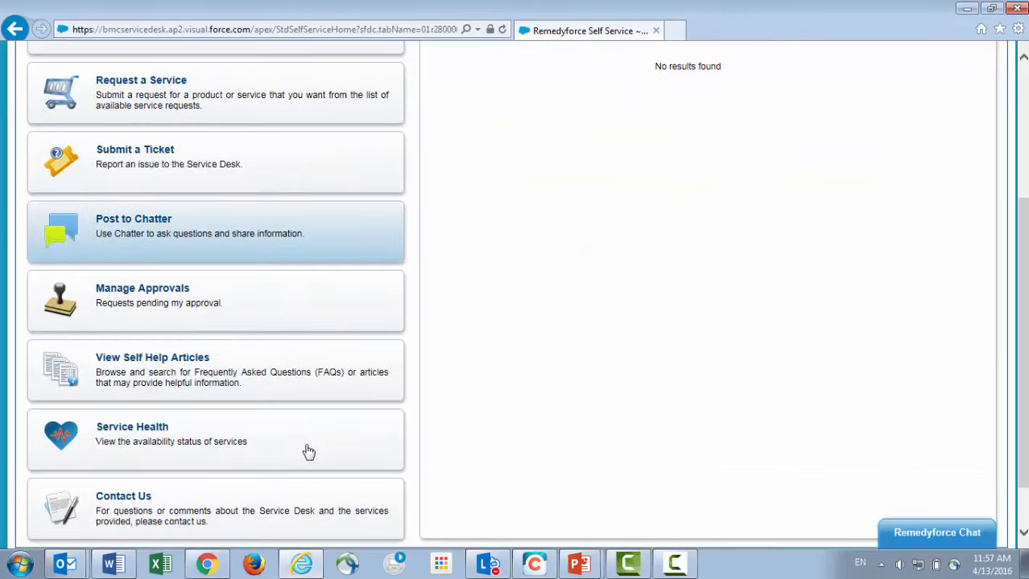
left_click(248, 469)
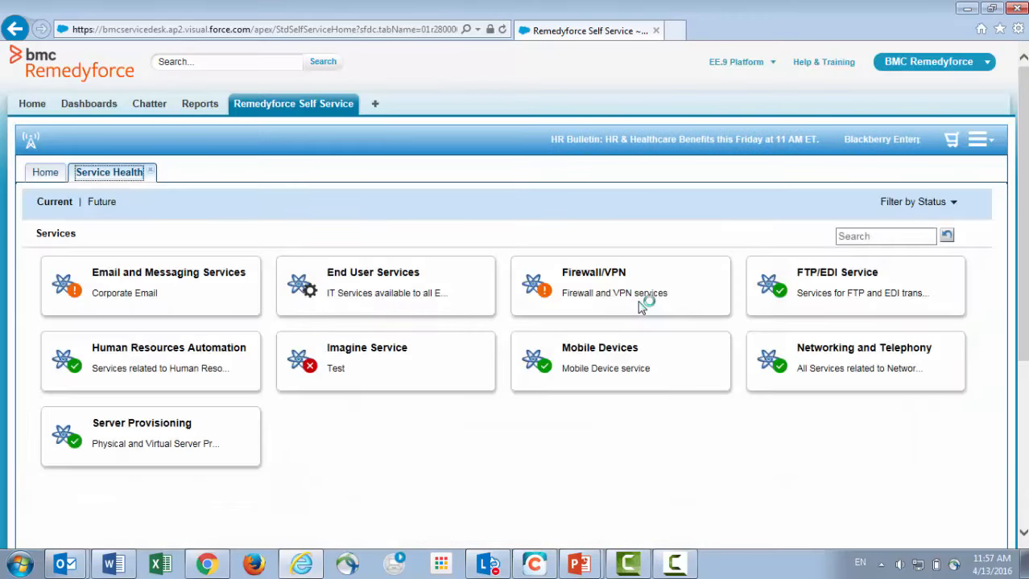
left_click(850, 288)
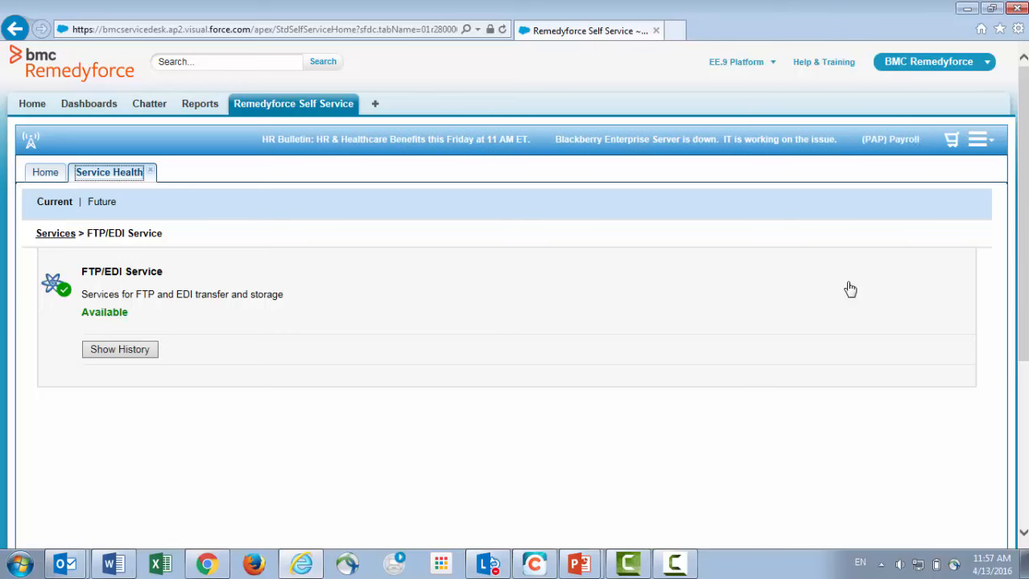
left_click(52, 235)
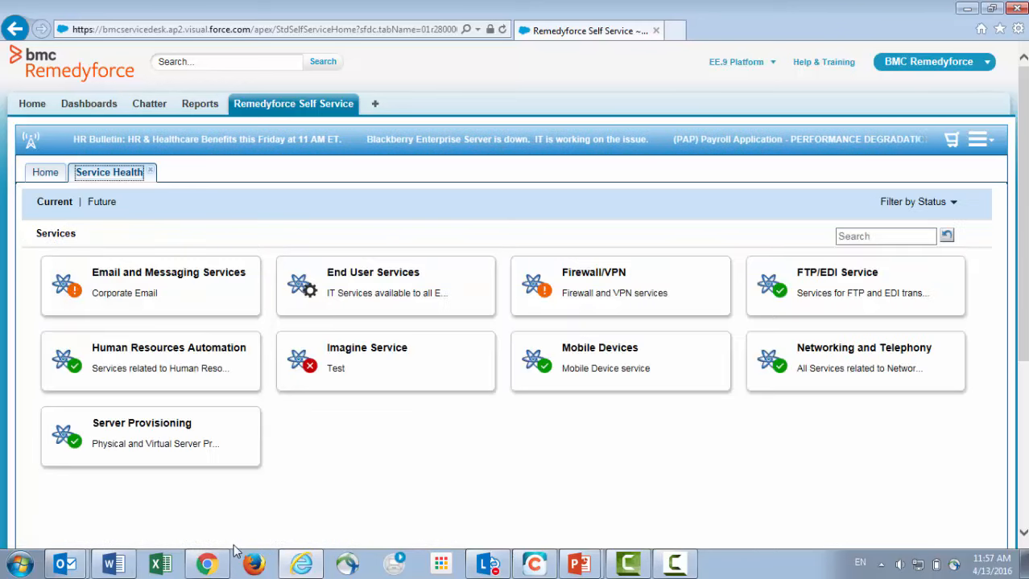
Step: Switch back to Chrome, enable Display in Self Service for the FTP/EDI Service outage and save the record
left_click(207, 564)
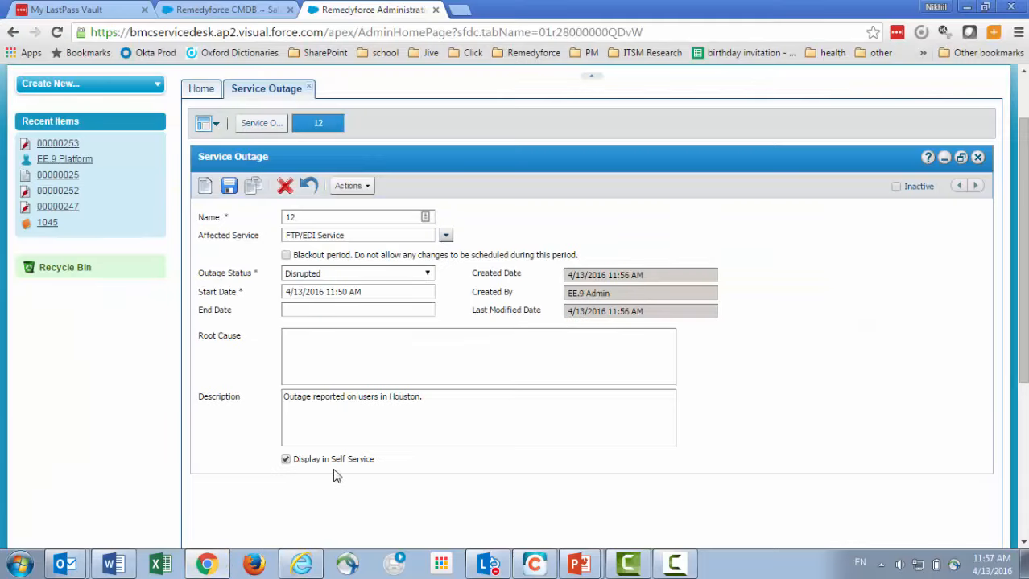
left_click(228, 186)
left_click(602, 447)
Step: Return to Self Service in Internet Explorer, reload Service Health and review the FTP/EDI Service's current status details
key("alt+Tab")
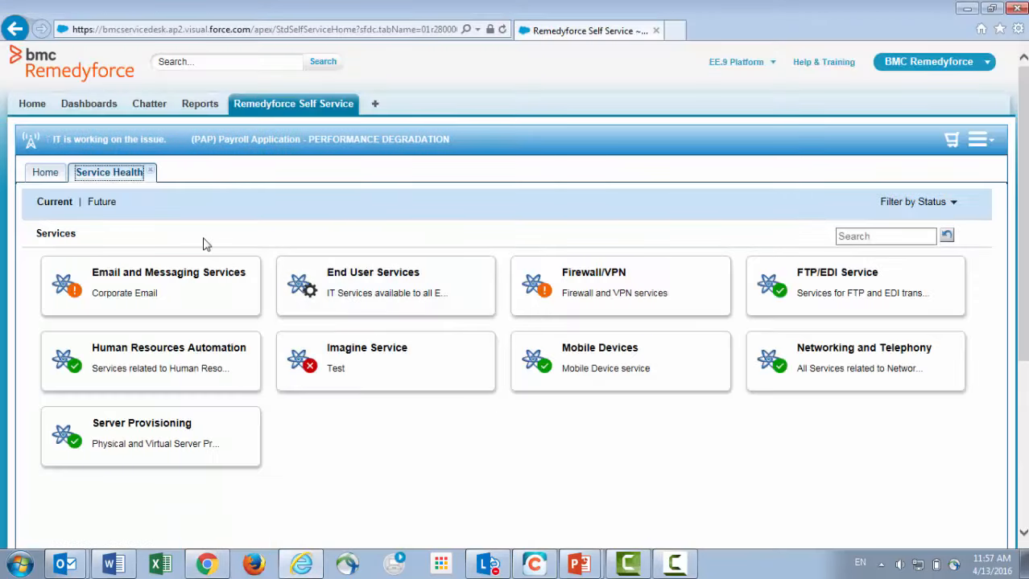
left_click(150, 172)
scroll(160, 362, "down", 3)
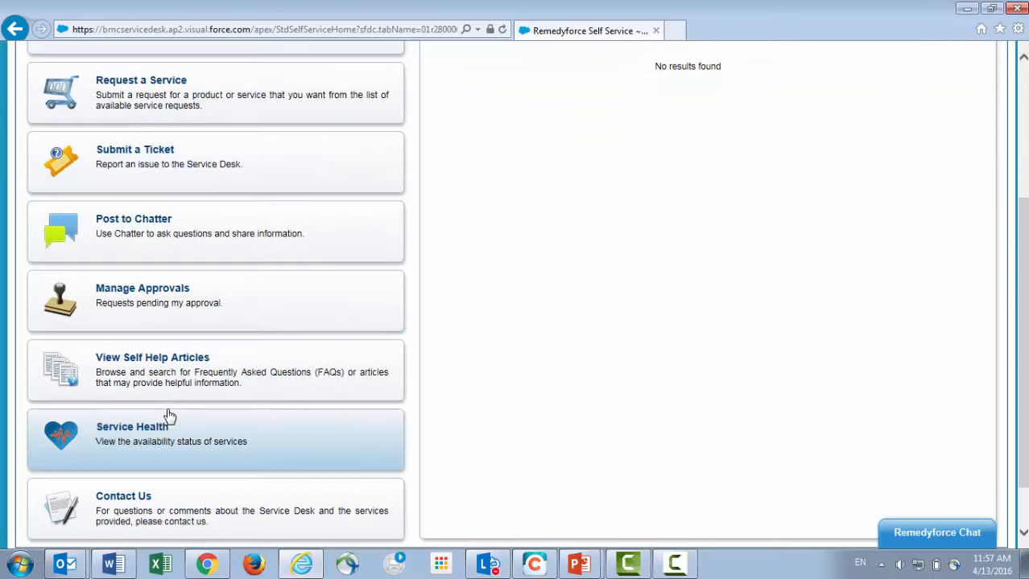
left_click(161, 428)
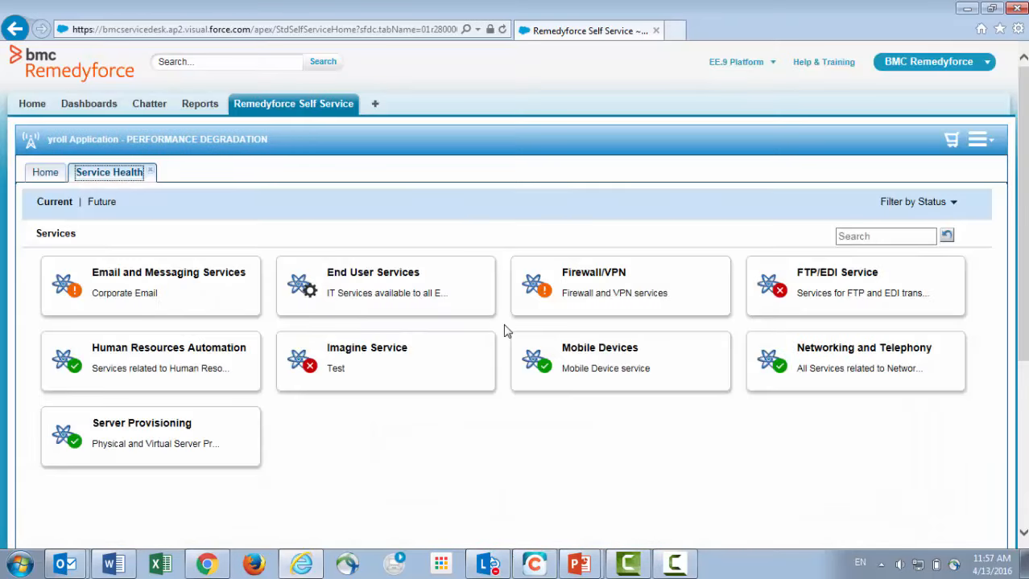
left_click(850, 281)
left_click(64, 234)
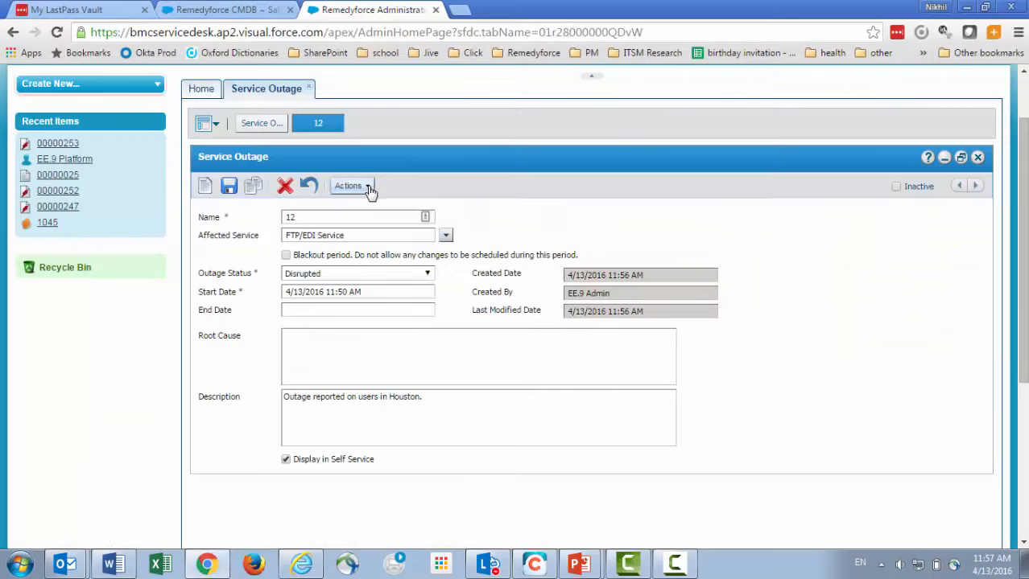
Step: Add a Service Health Update action to the outage with the note "Unix team has isolated the issue to a storage node." and save it
left_click(368, 187)
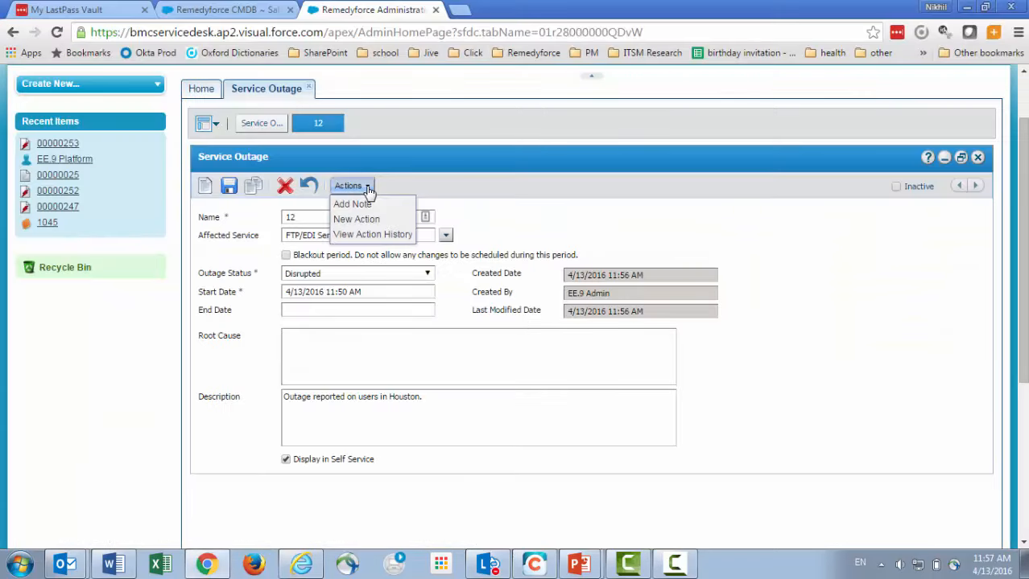
left_click(395, 228)
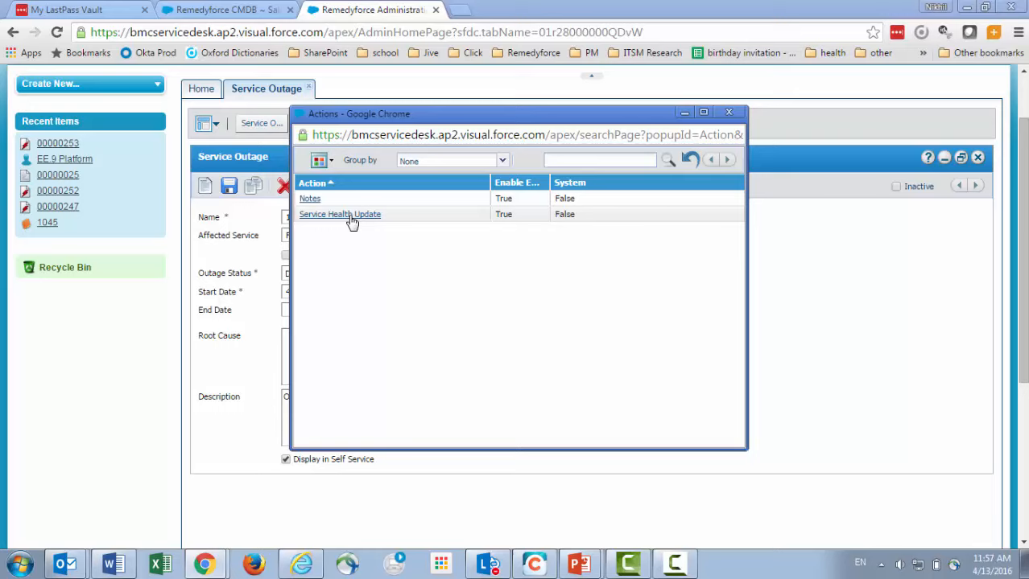
left_click(352, 215)
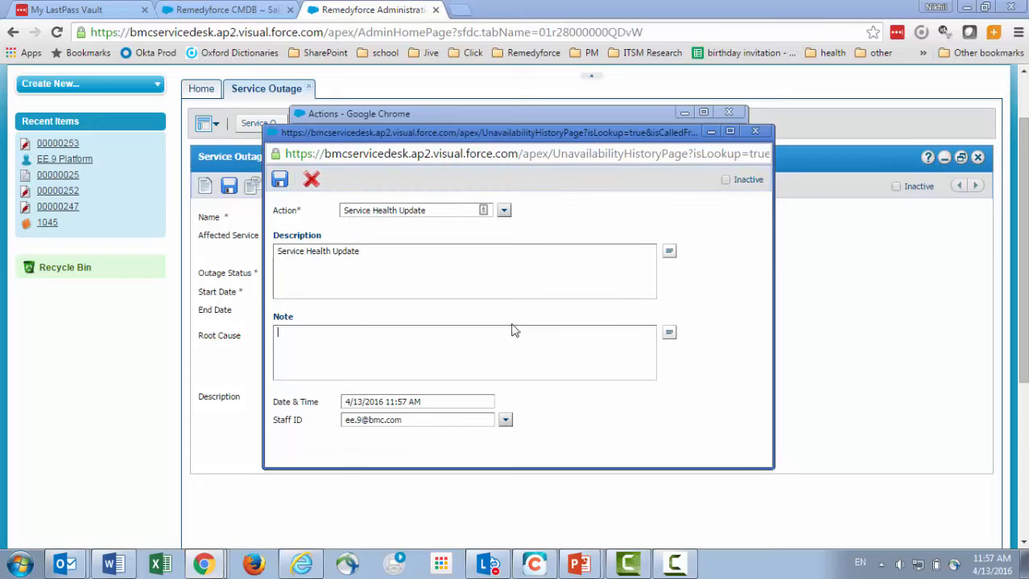
type("team has found out that")
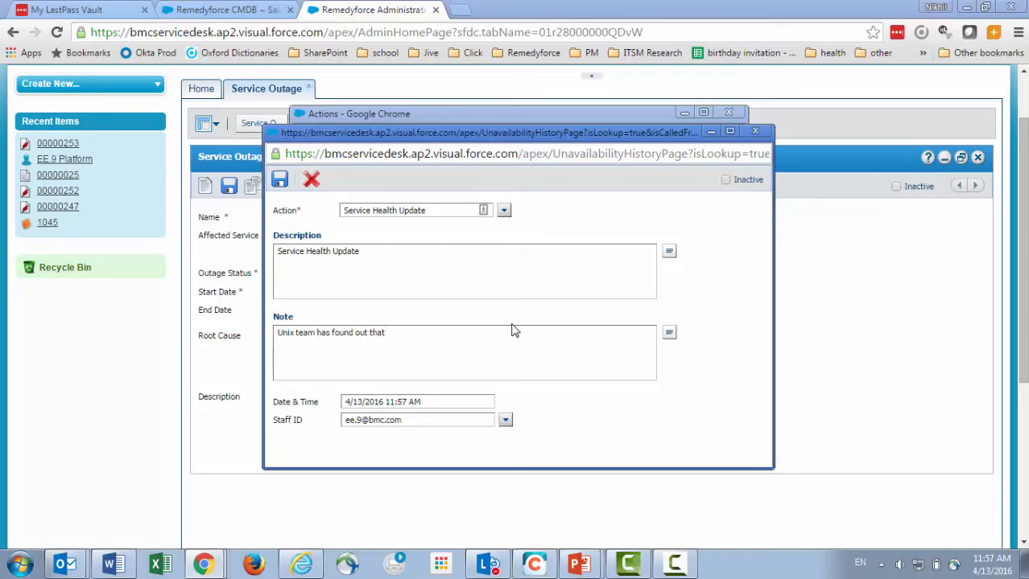
key("ctrl+shift+Left")
key("ctrl+shift+Left")
key("ctrl+shift+Left")
type("isolate")
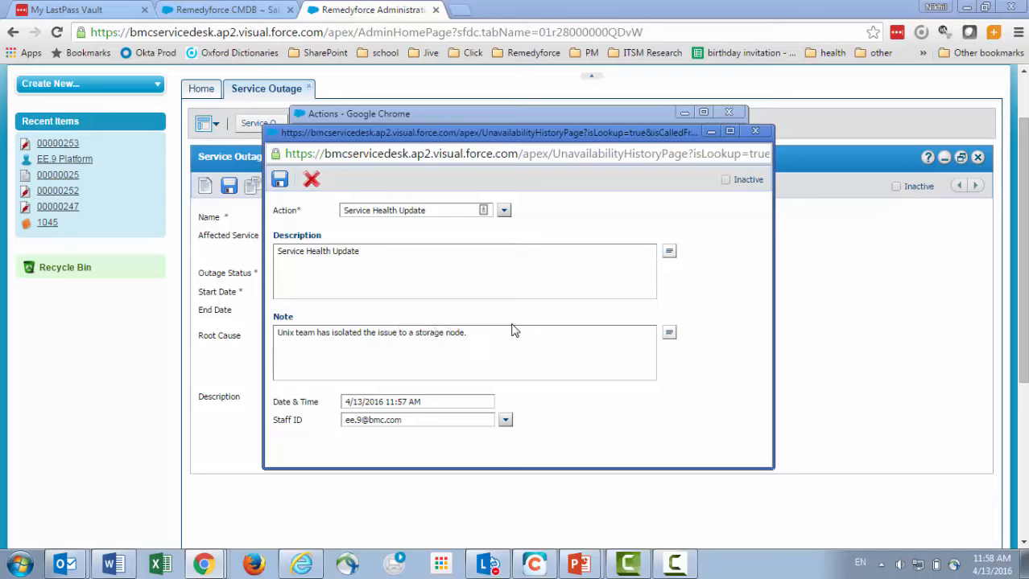
left_click(279, 180)
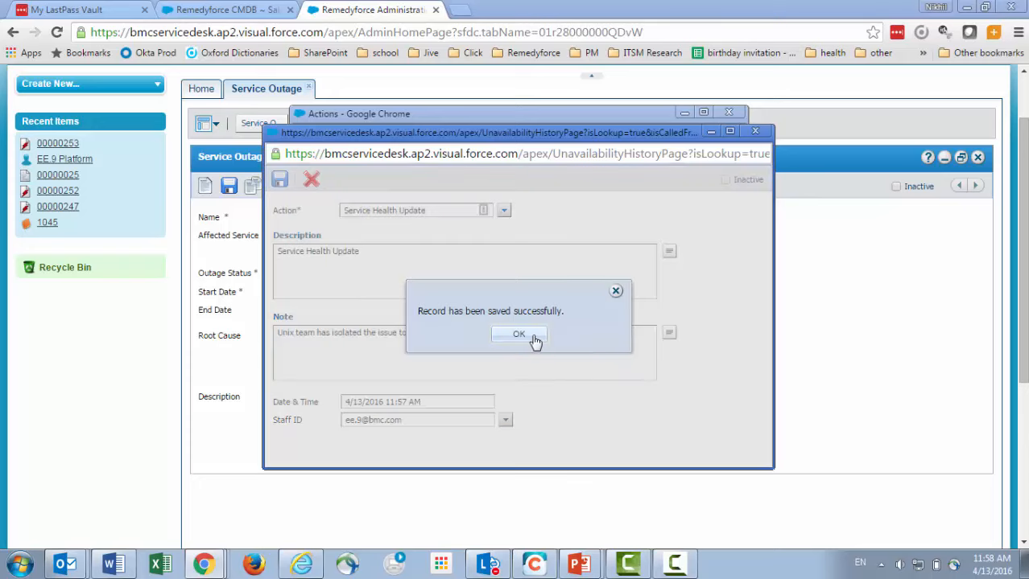
left_click(518, 335)
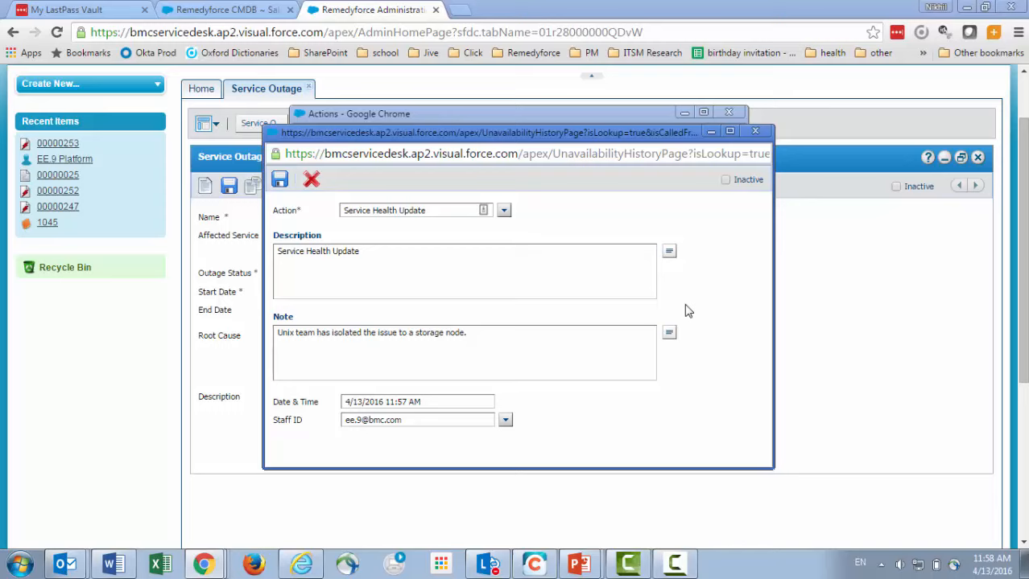
left_click(767, 130)
left_click(728, 113)
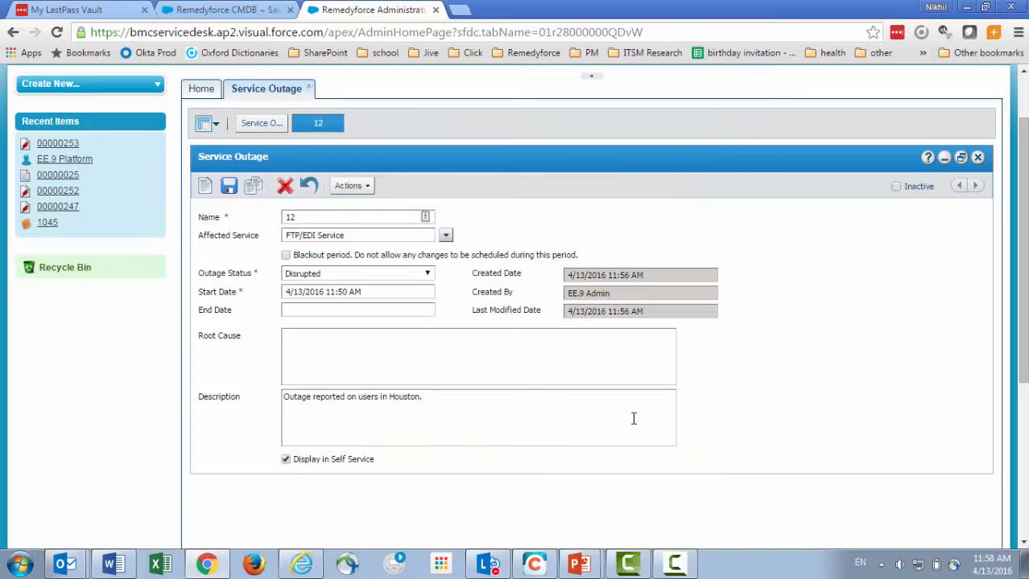
Step: Switch to Self Service in Internet Explorer and review the updates in the FTP/EDI Service's details
left_click(302, 564)
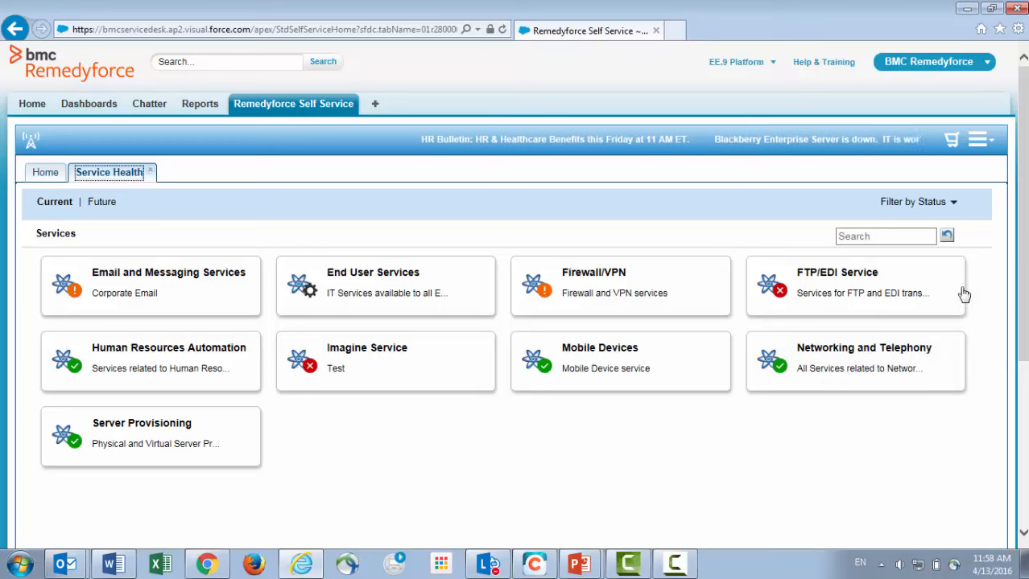
left_click(907, 275)
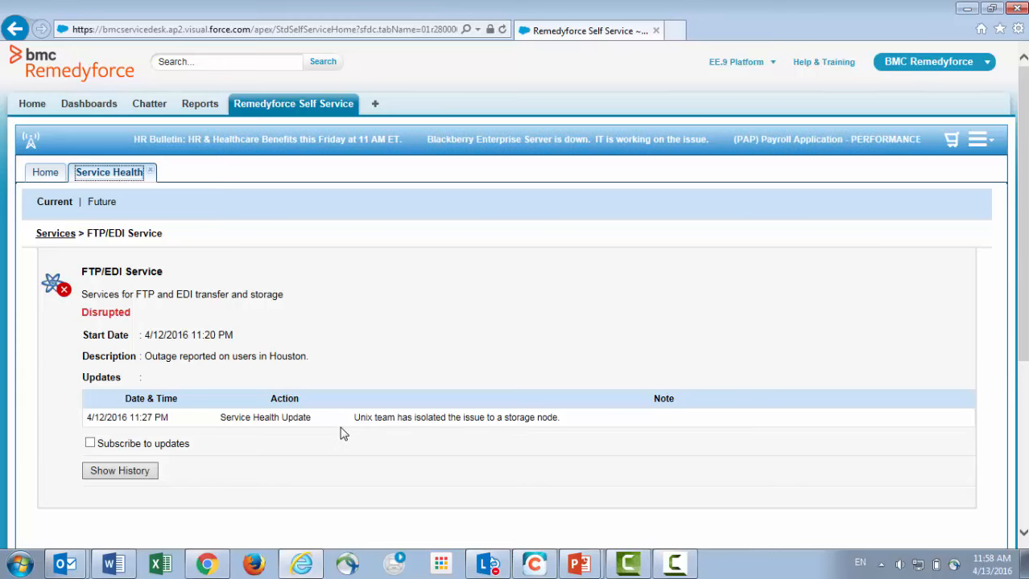
scroll(339, 434, "down", 2)
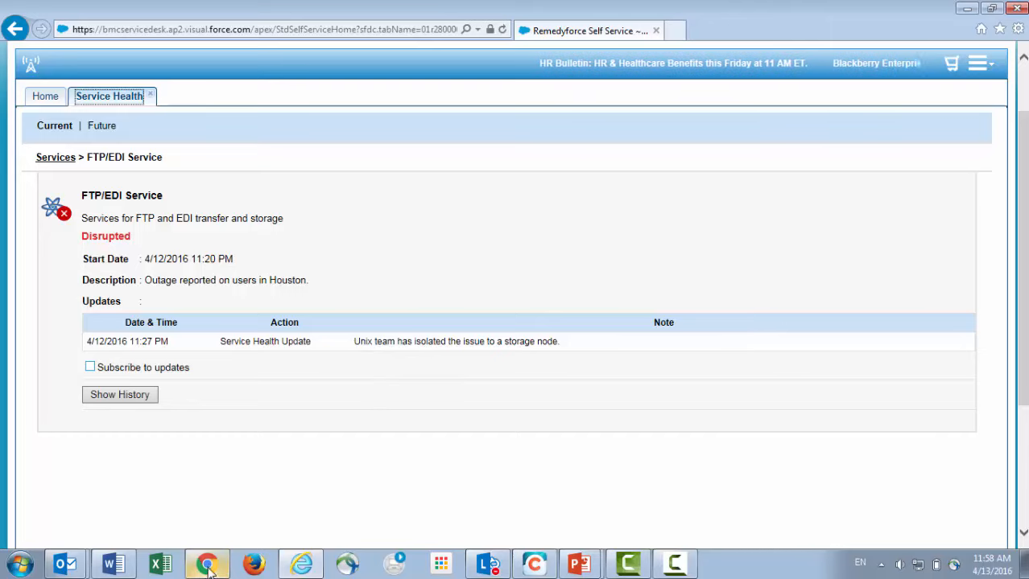
mouse_move(209, 567)
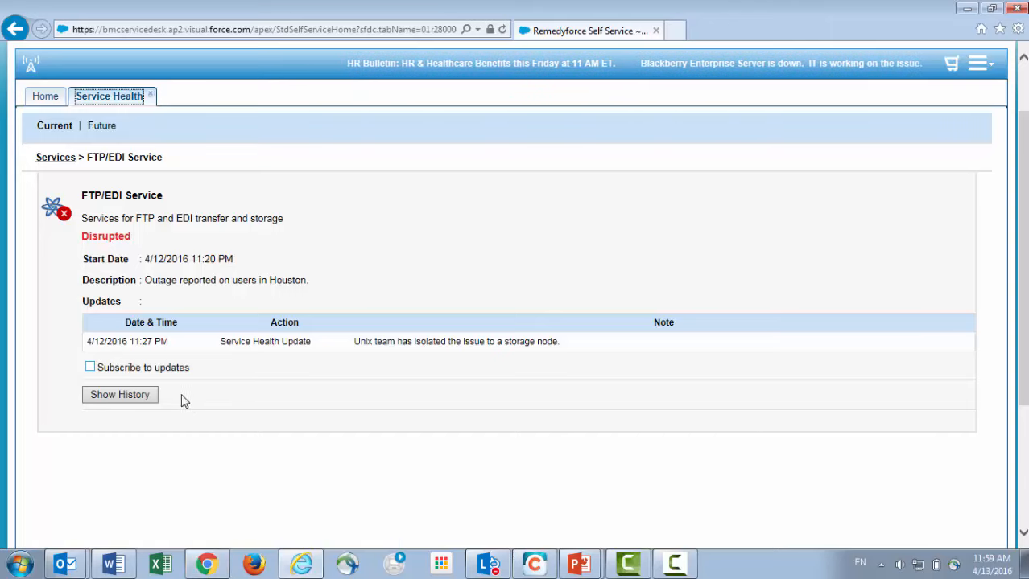
Step: Show the FTP/EDI Service's outage history, examine the earlier entries and return to the services list
left_click(137, 394)
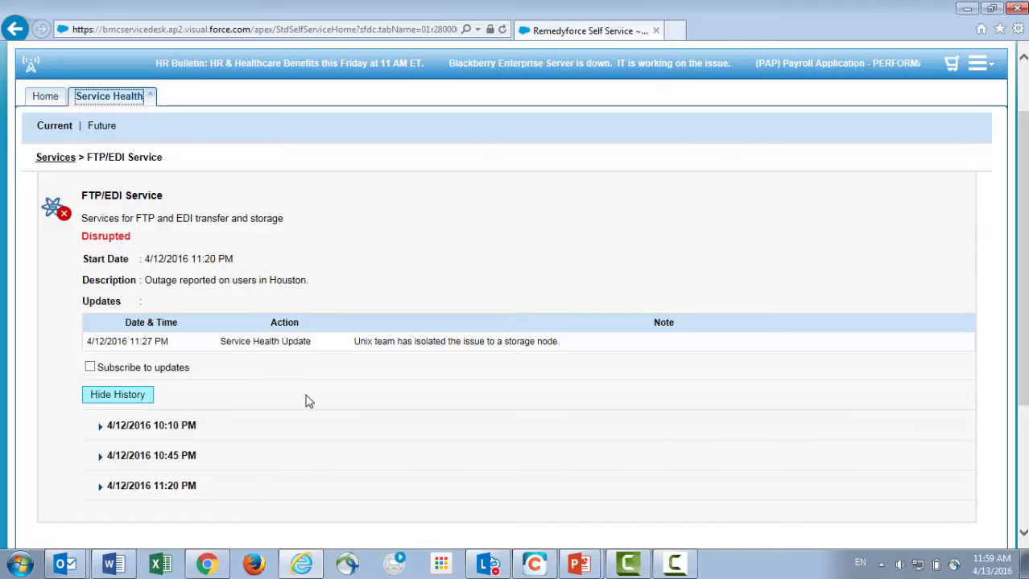
scroll(305, 400, "down", 2)
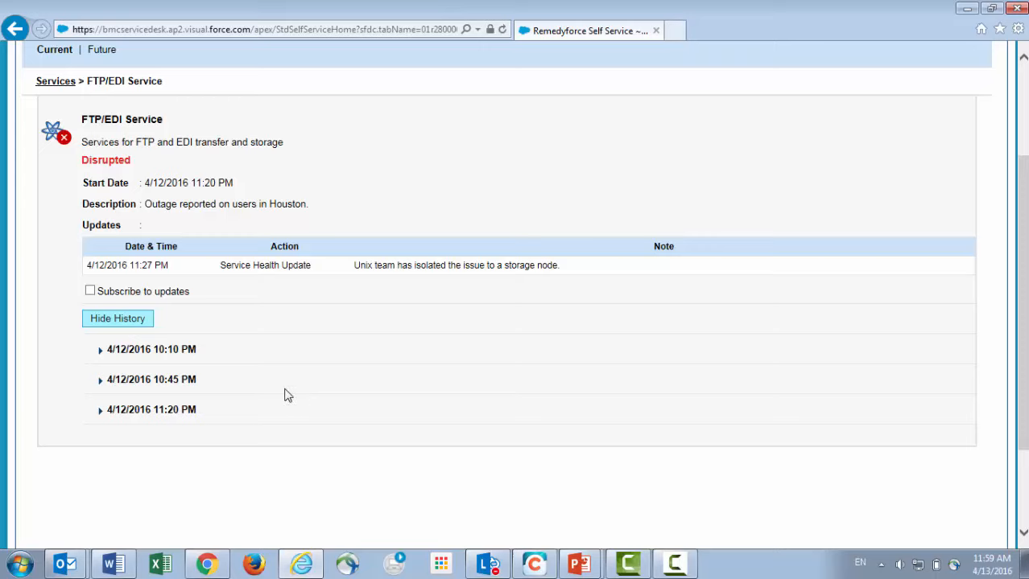
left_click(102, 352)
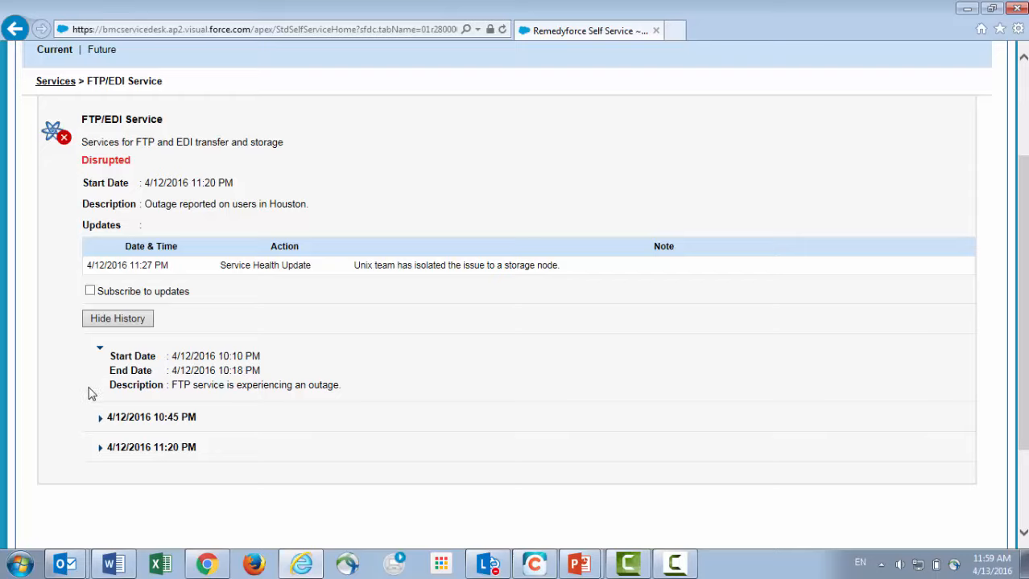
left_click(101, 417)
left_click(101, 416)
left_click(99, 351)
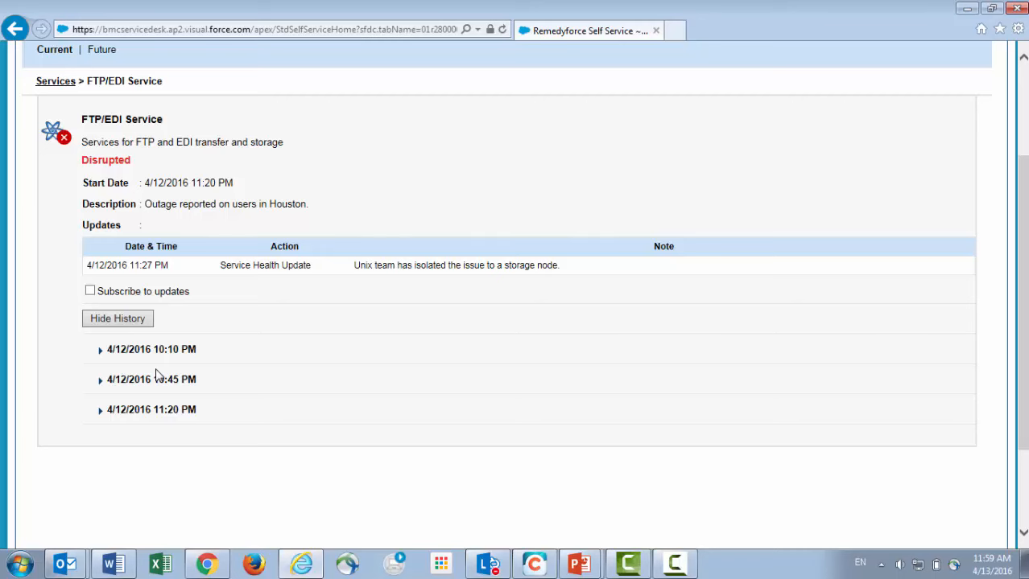
scroll(243, 326, "up", 3)
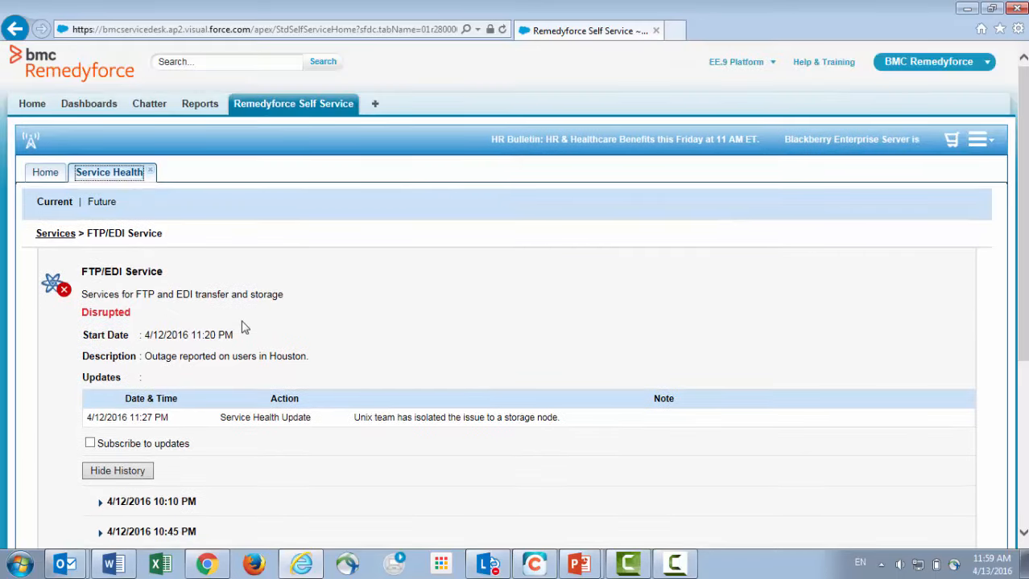
left_click(68, 242)
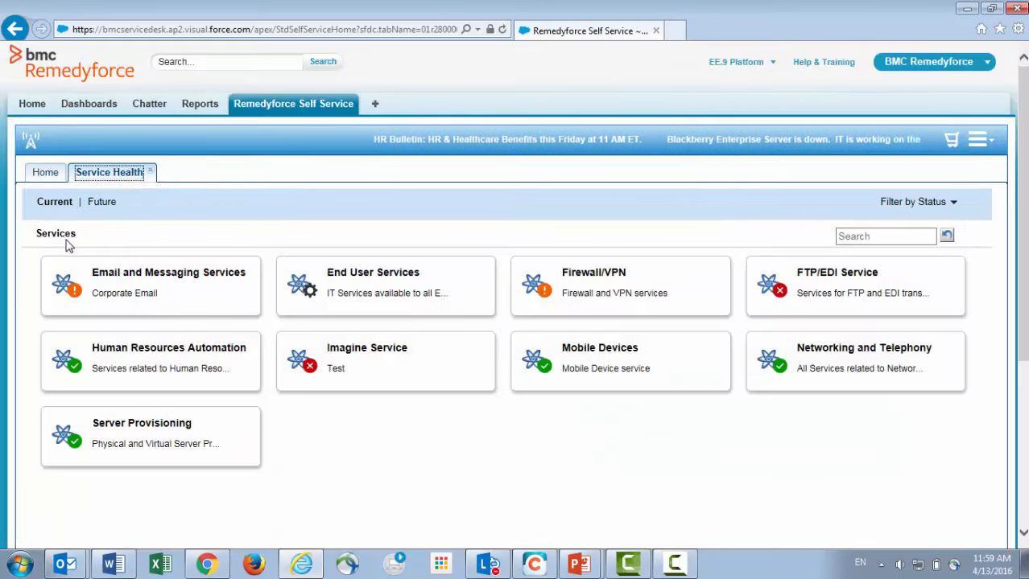
Step: Switch back to Chrome, close the Service Outage record and open Remedyforce Service Health
left_click(201, 540)
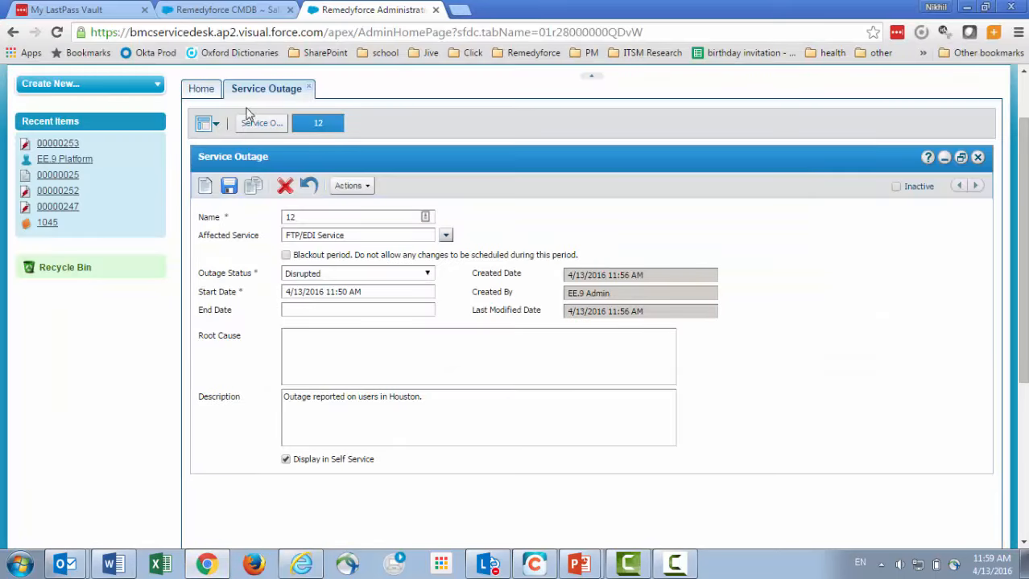
left_click(308, 87)
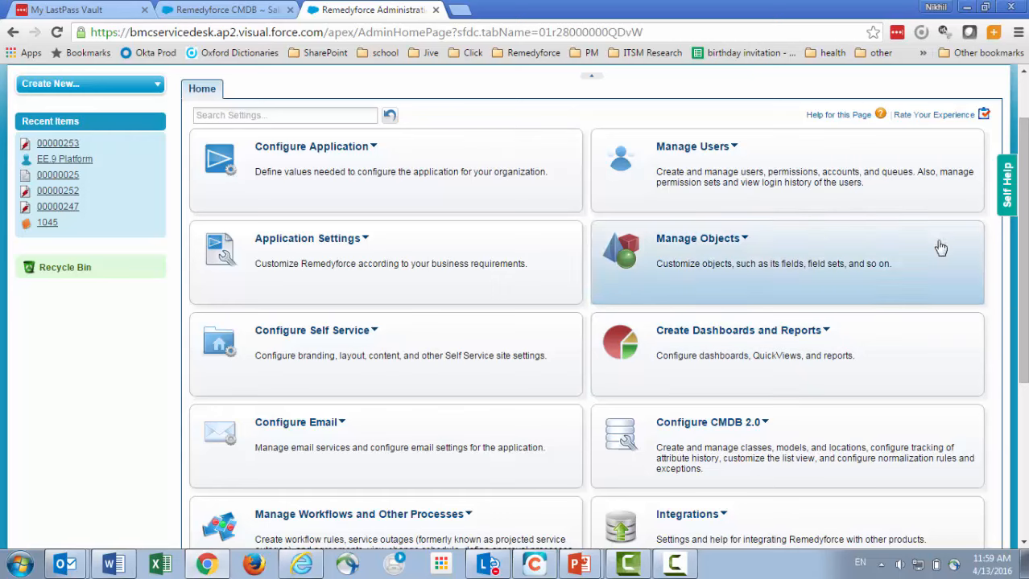
scroll(1025, 260, "up", 2)
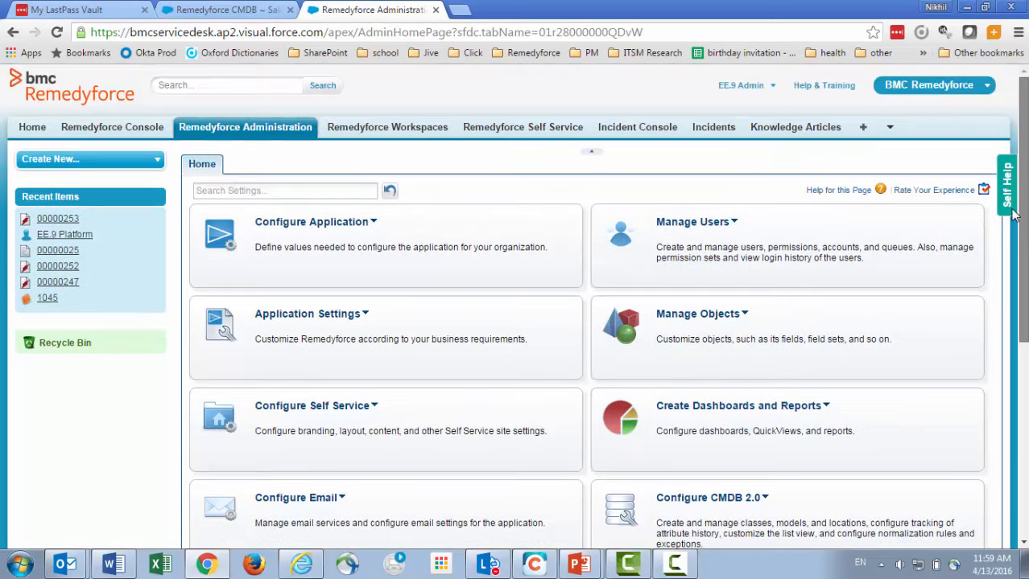
left_click(890, 129)
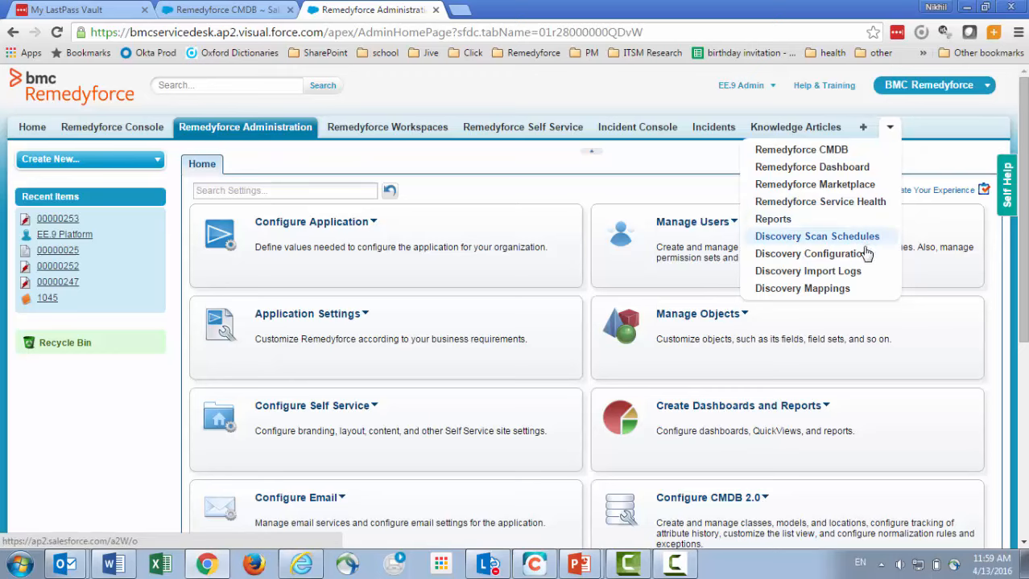
left_click(837, 202)
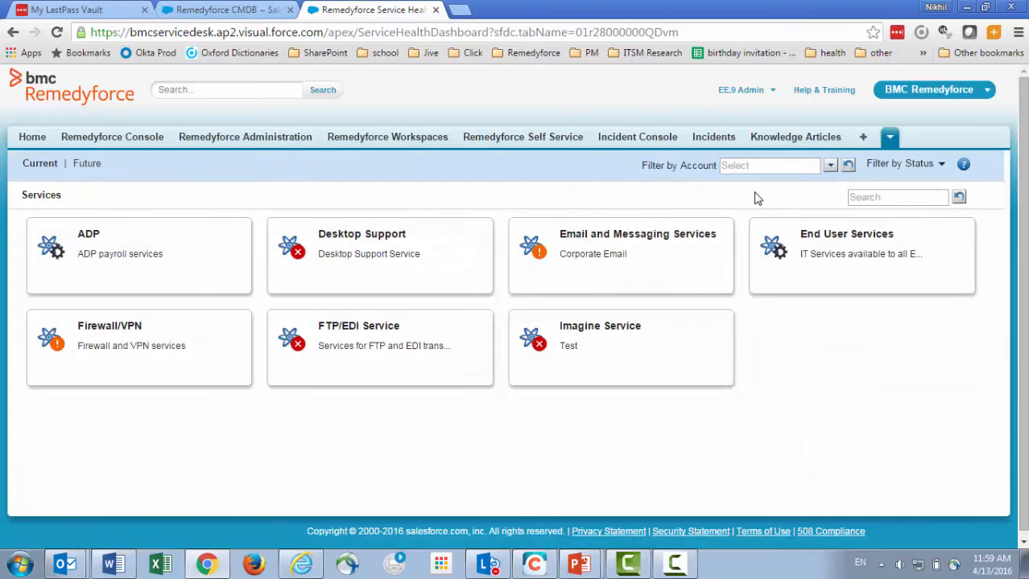
Step: Filter the current services by the Global Media account and include all statuses
left_click(830, 165)
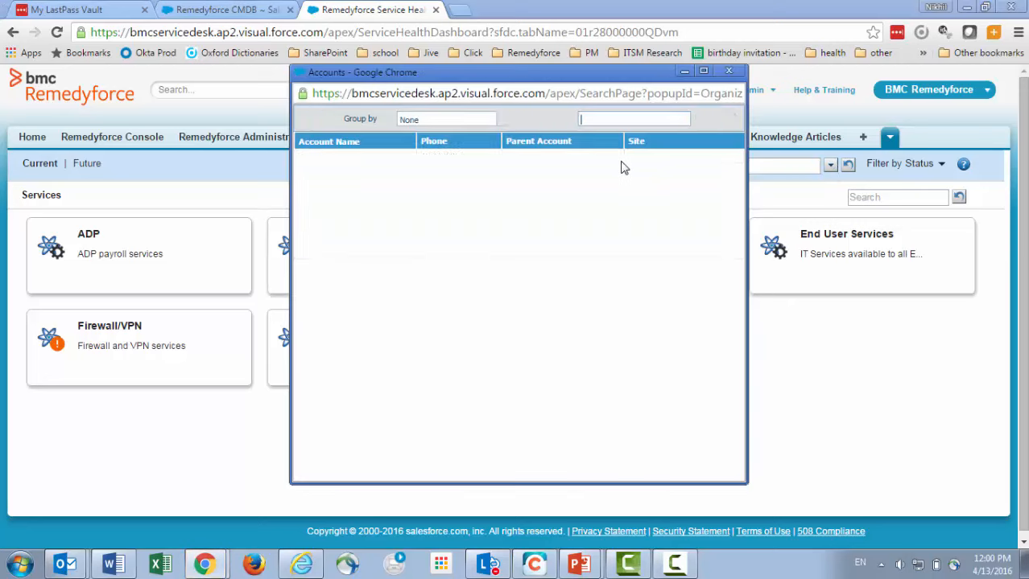
left_click(323, 191)
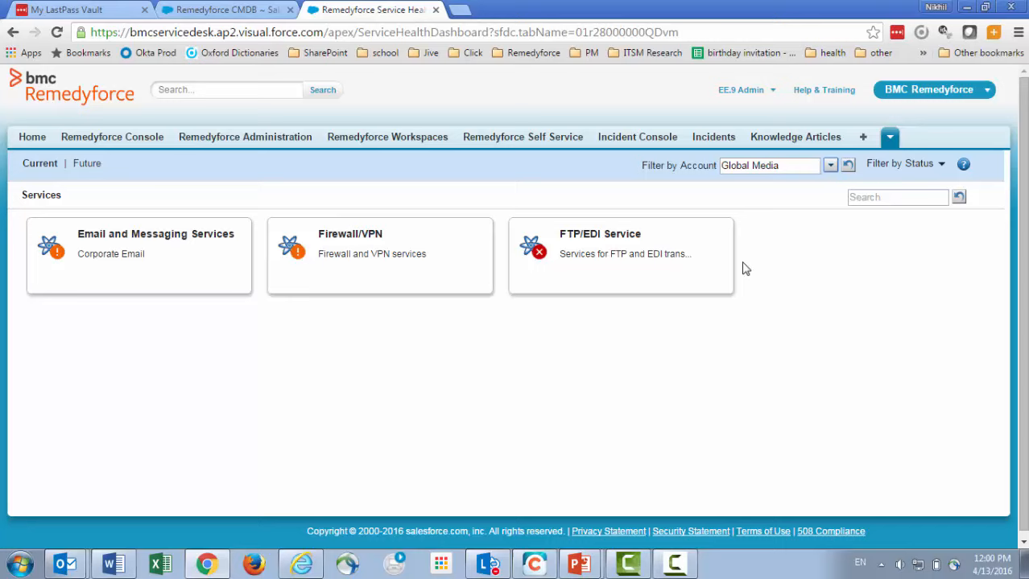
left_click(942, 165)
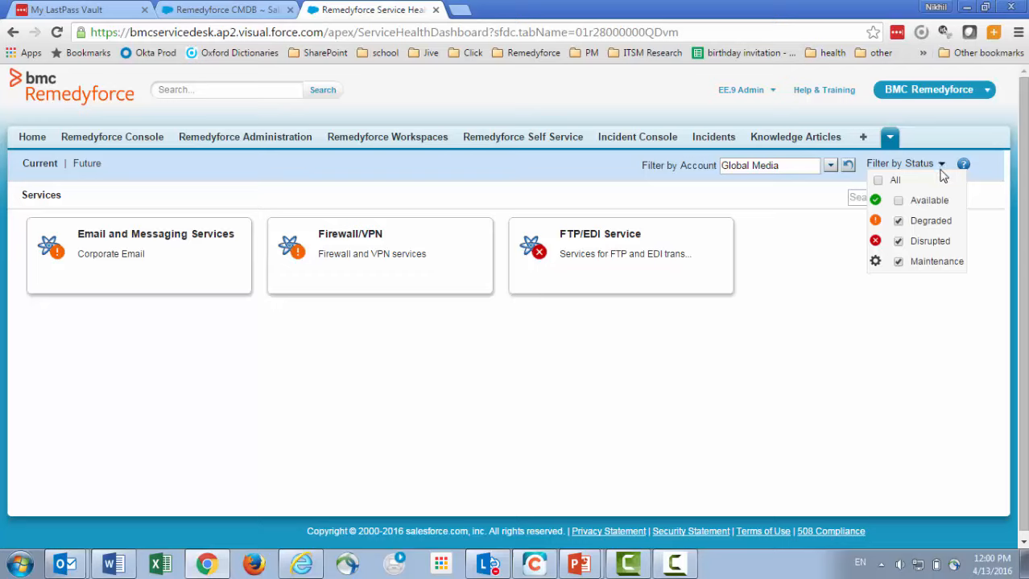
left_click(877, 180)
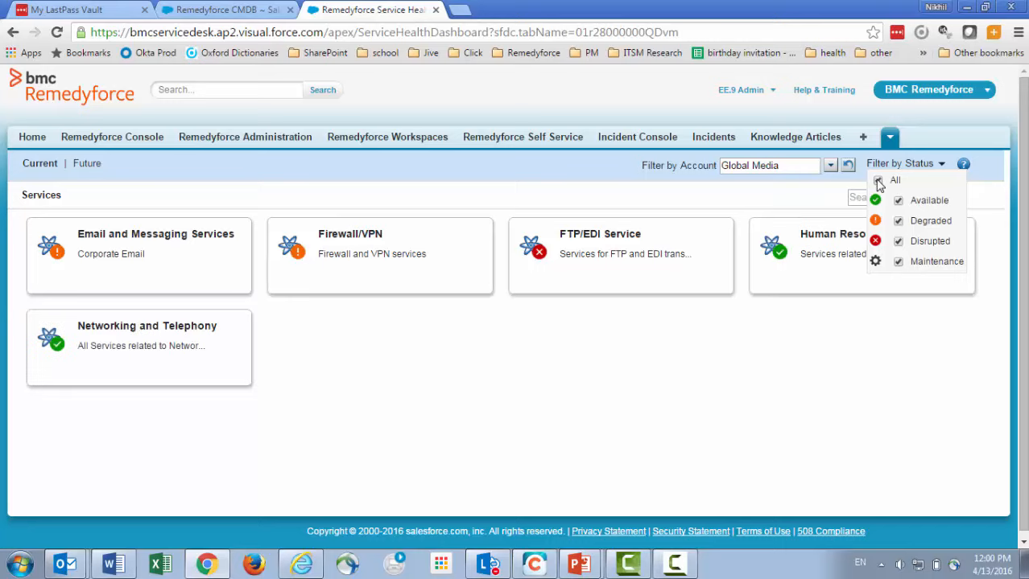
left_click(701, 391)
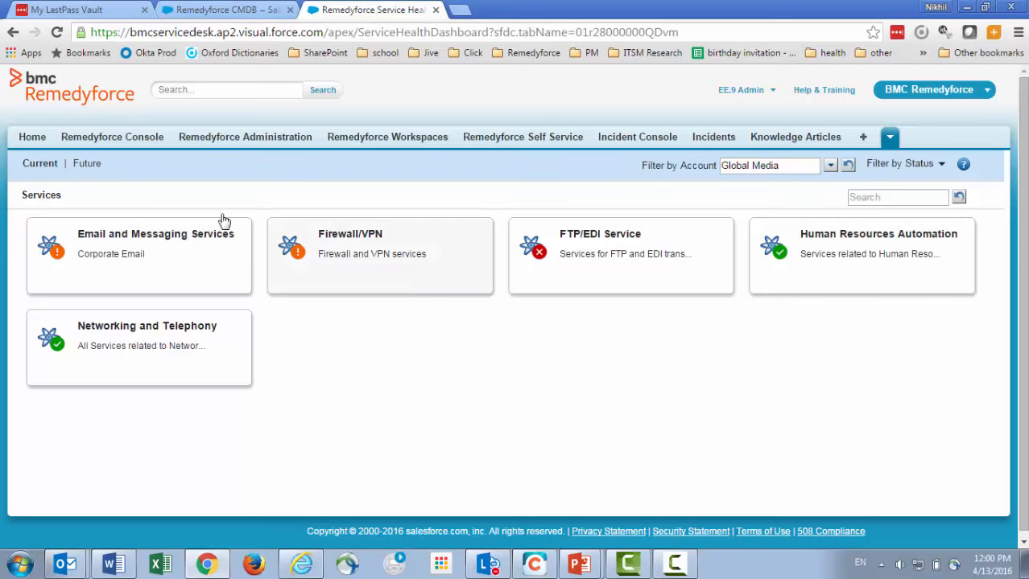
Step: Review the future services and the current ones, and switch to the PowerPoint presentation
left_click(87, 164)
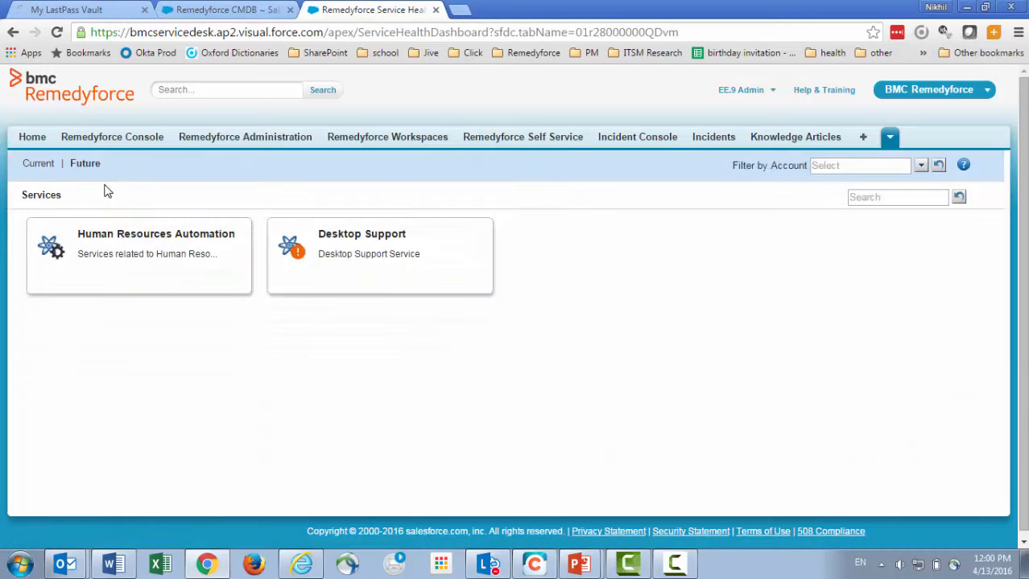
left_click(27, 165)
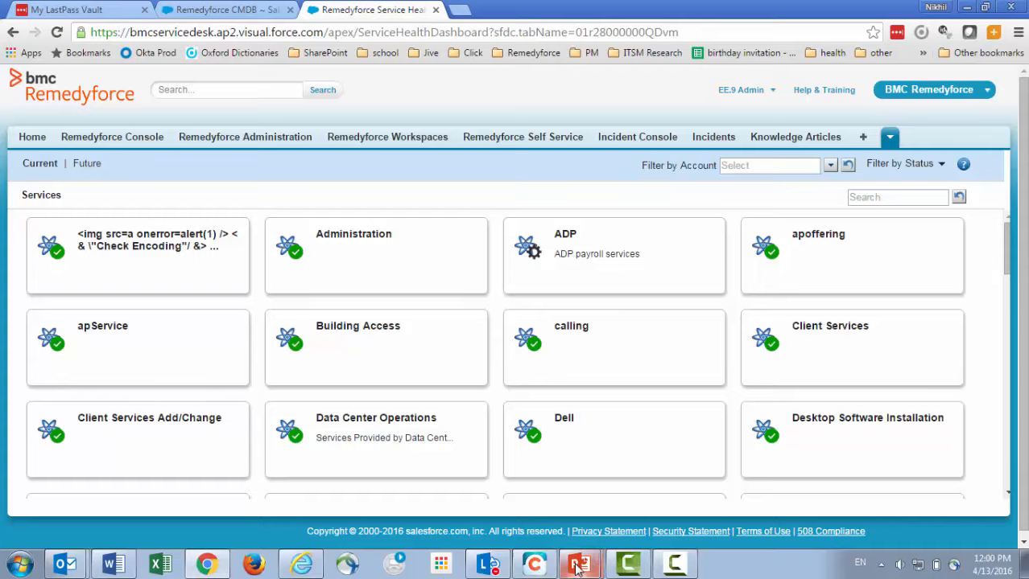
mouse_move(576, 565)
left_click(533, 530)
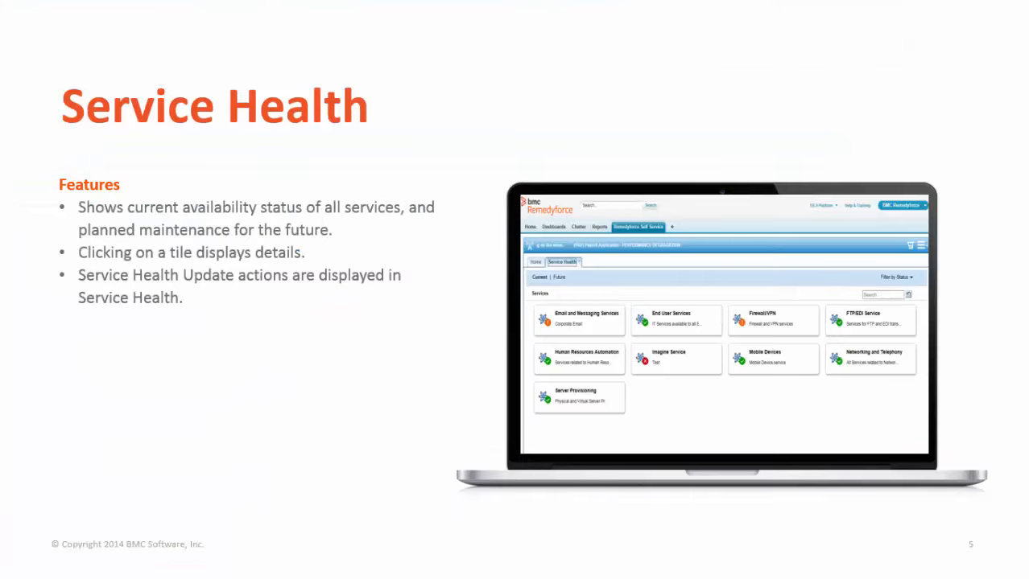